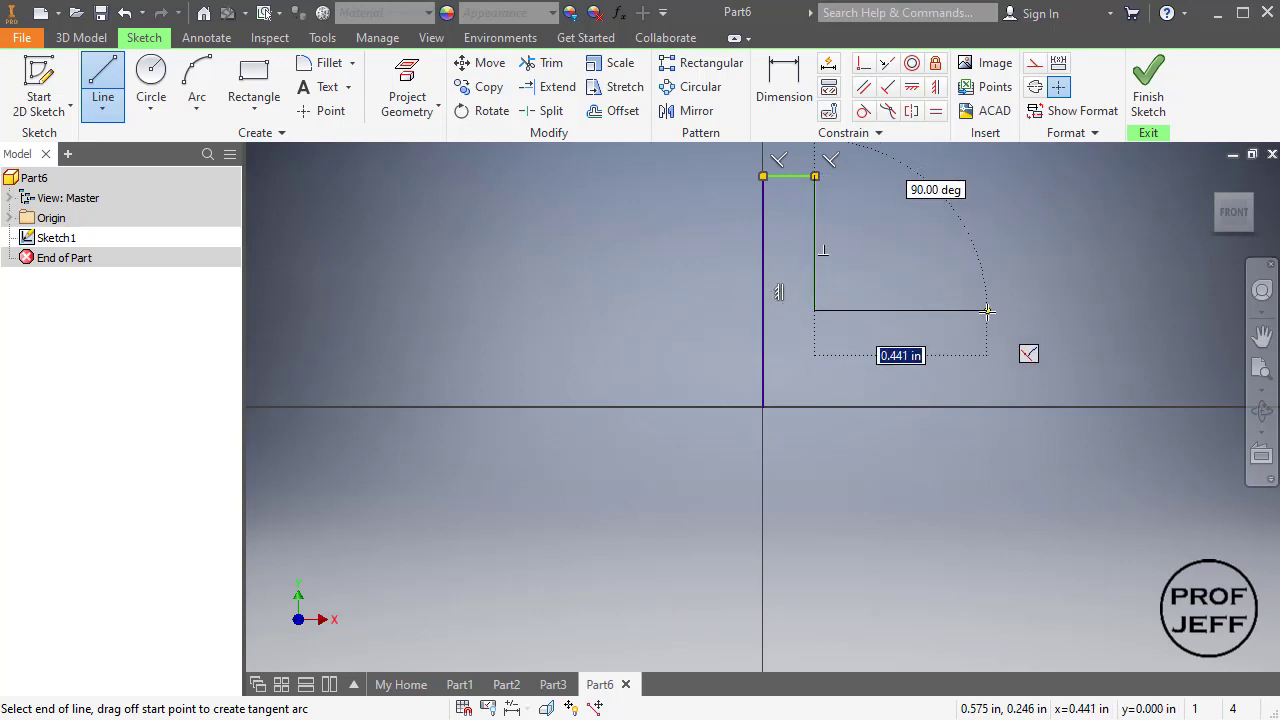
Step: Complete the closed U-shaped line profile back to the origin, about 0.66 in wide overall, with a slot about 0.4 in wide and 0.35 in deep
left_click(970, 310)
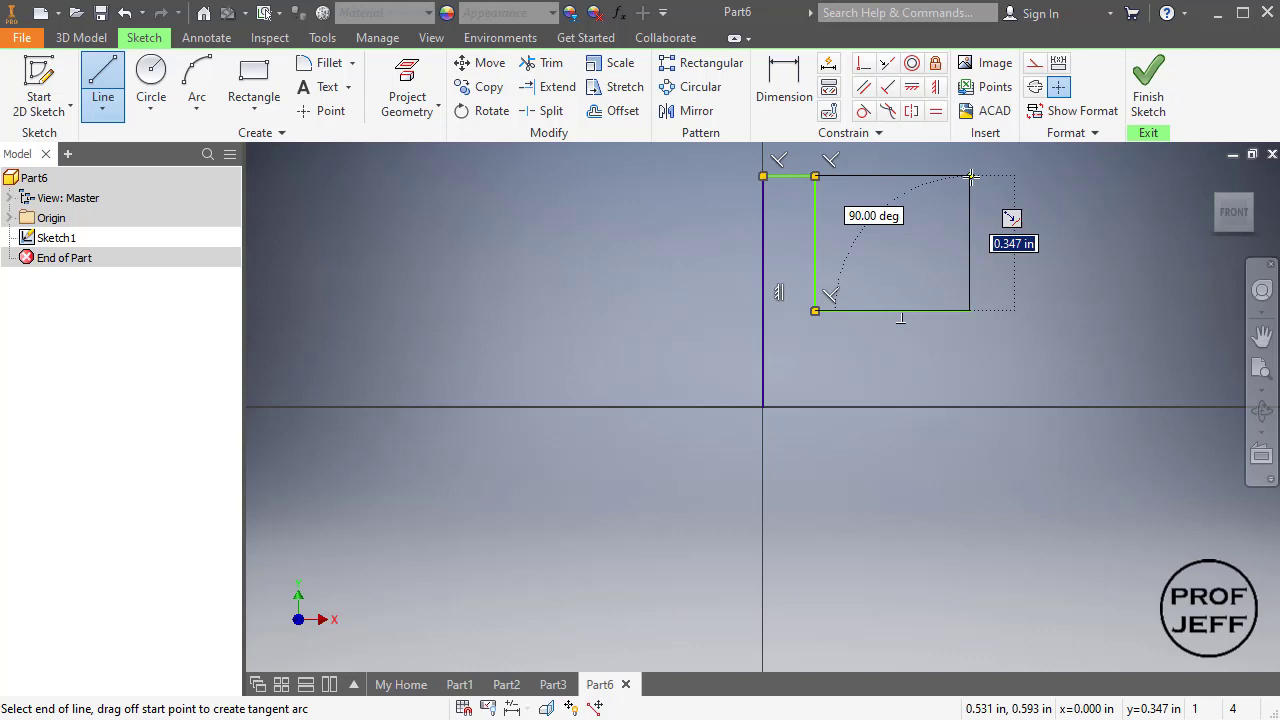
left_click(970, 176)
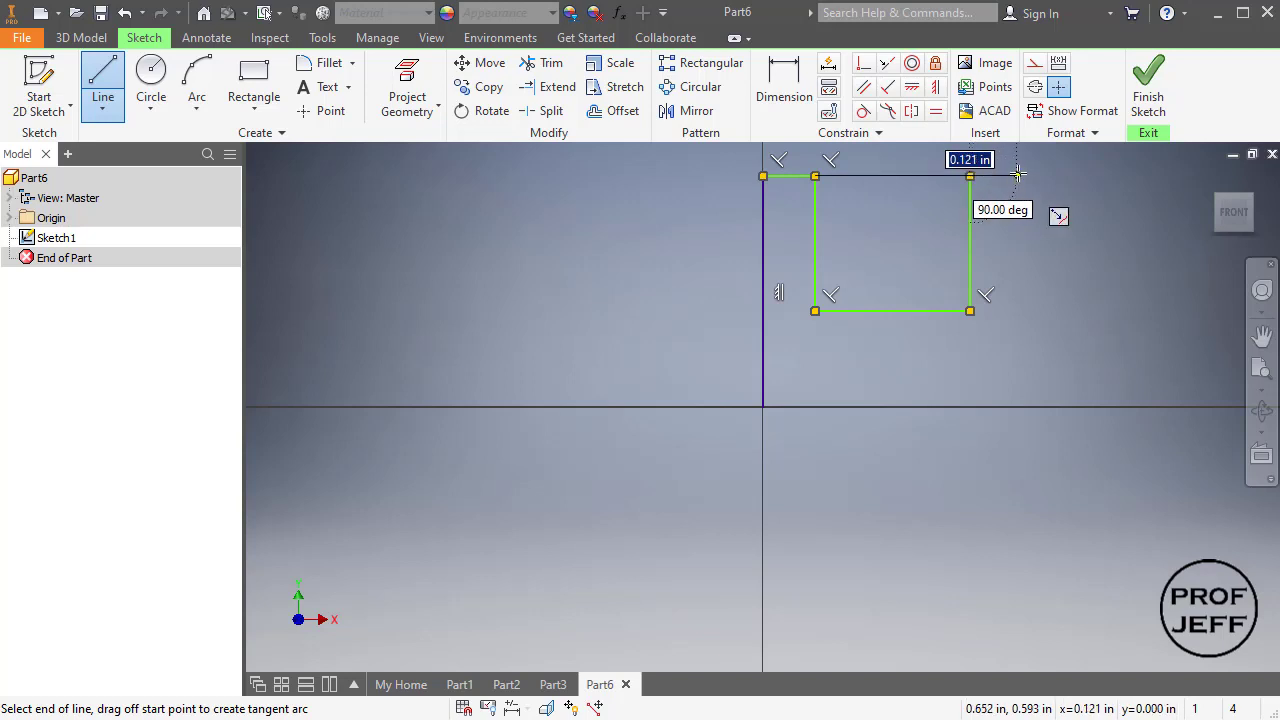
left_click(1020, 176)
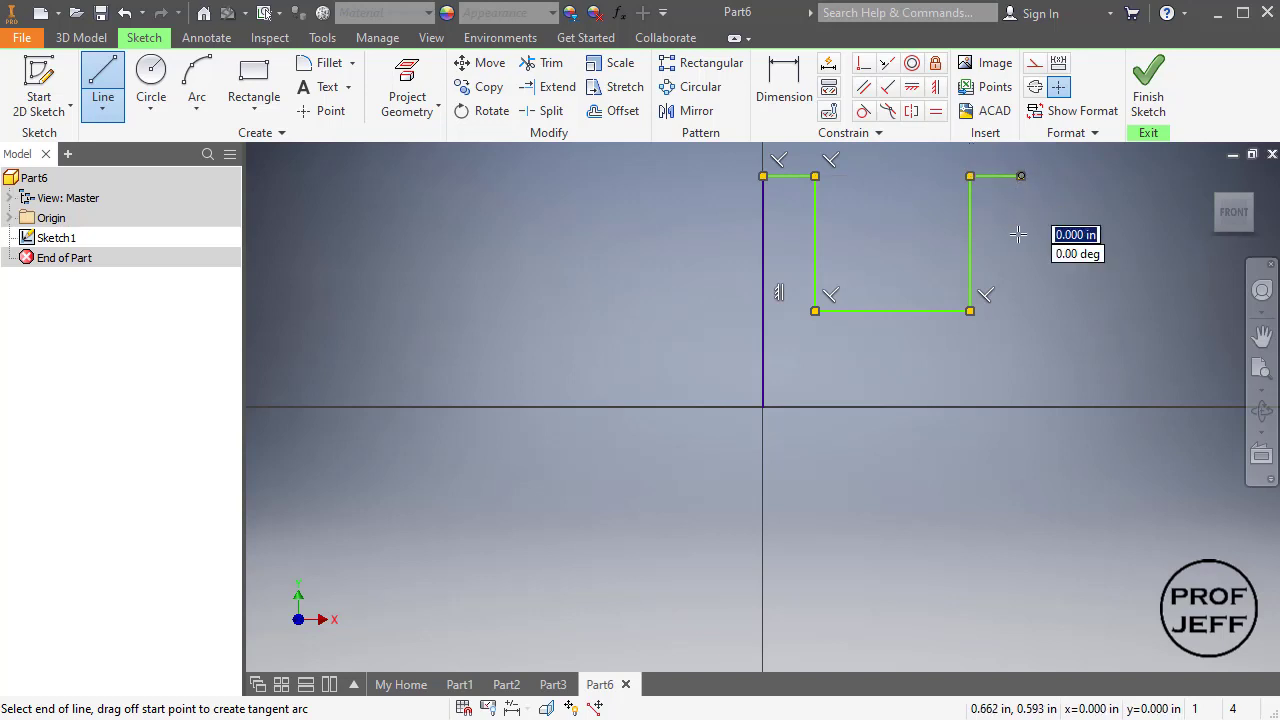
left_click(1021, 407)
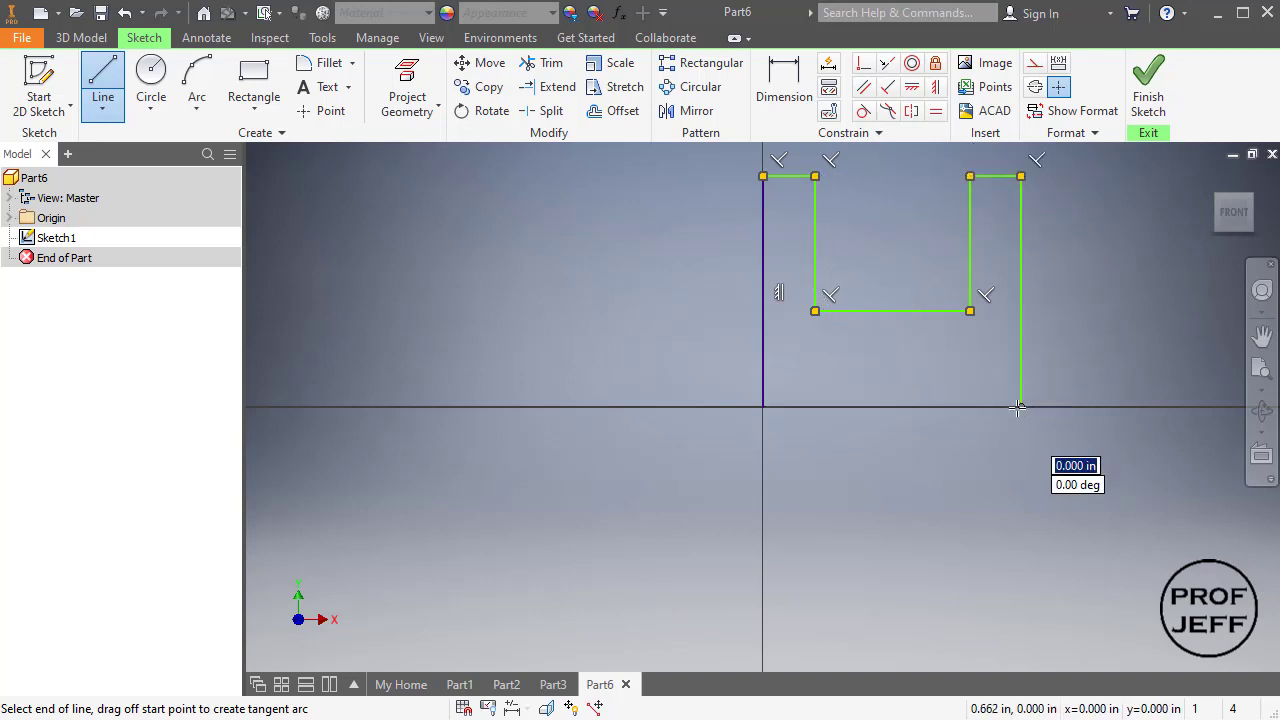
left_click(763, 406)
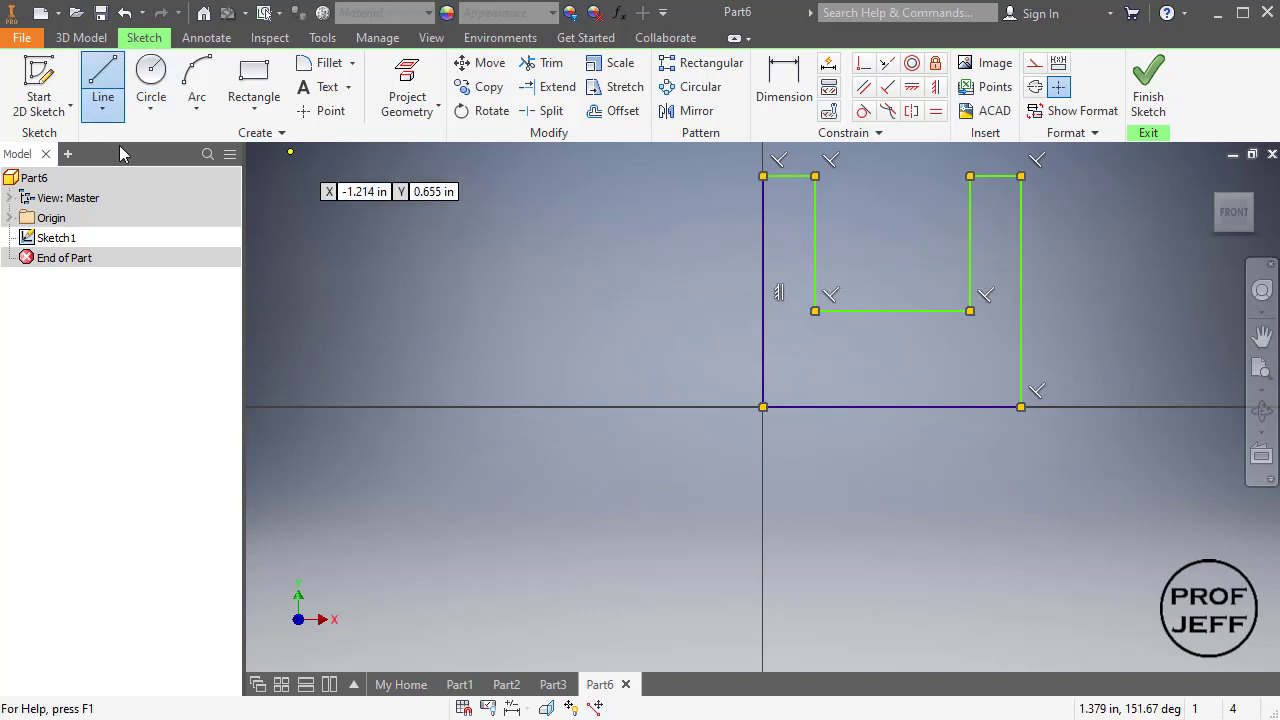
key("Escape")
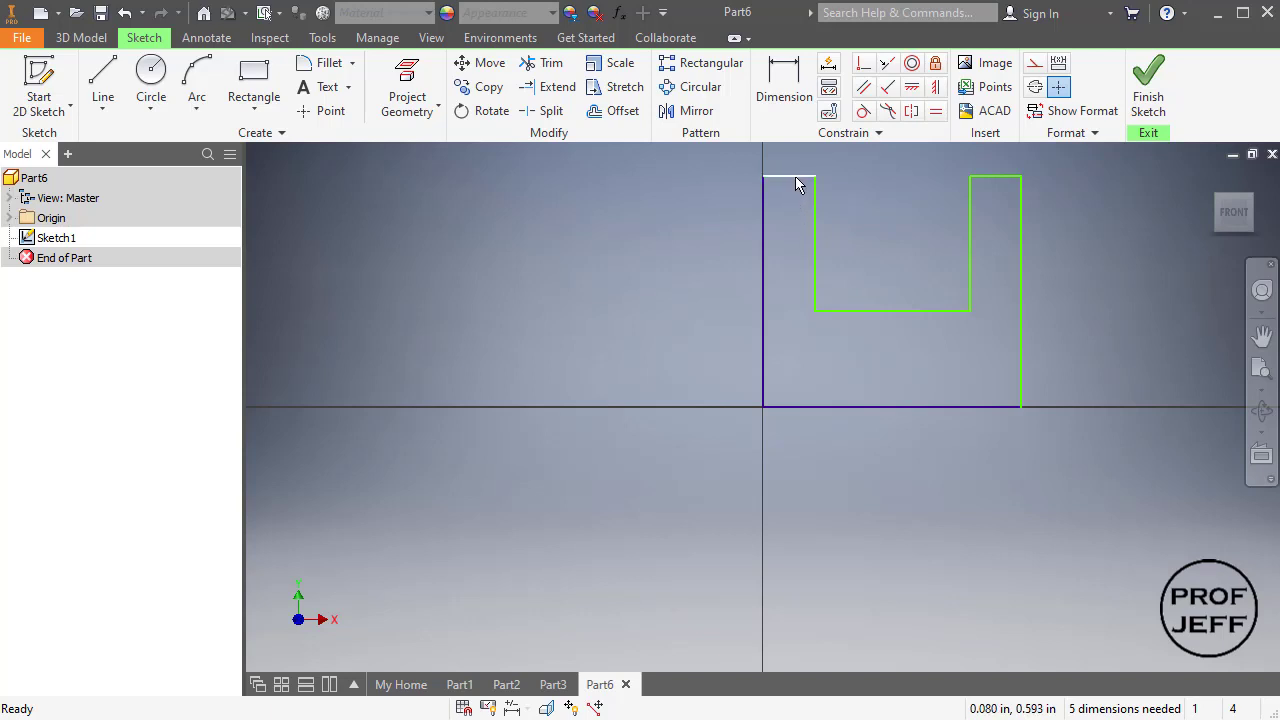
Step: Dimension the profile's left vertical edge and set the overall height to 6 in
mouse_move(798, 177)
left_mouse_down()
mouse_move(796, 244)
mouse_move(805, 191)
left_mouse_up()
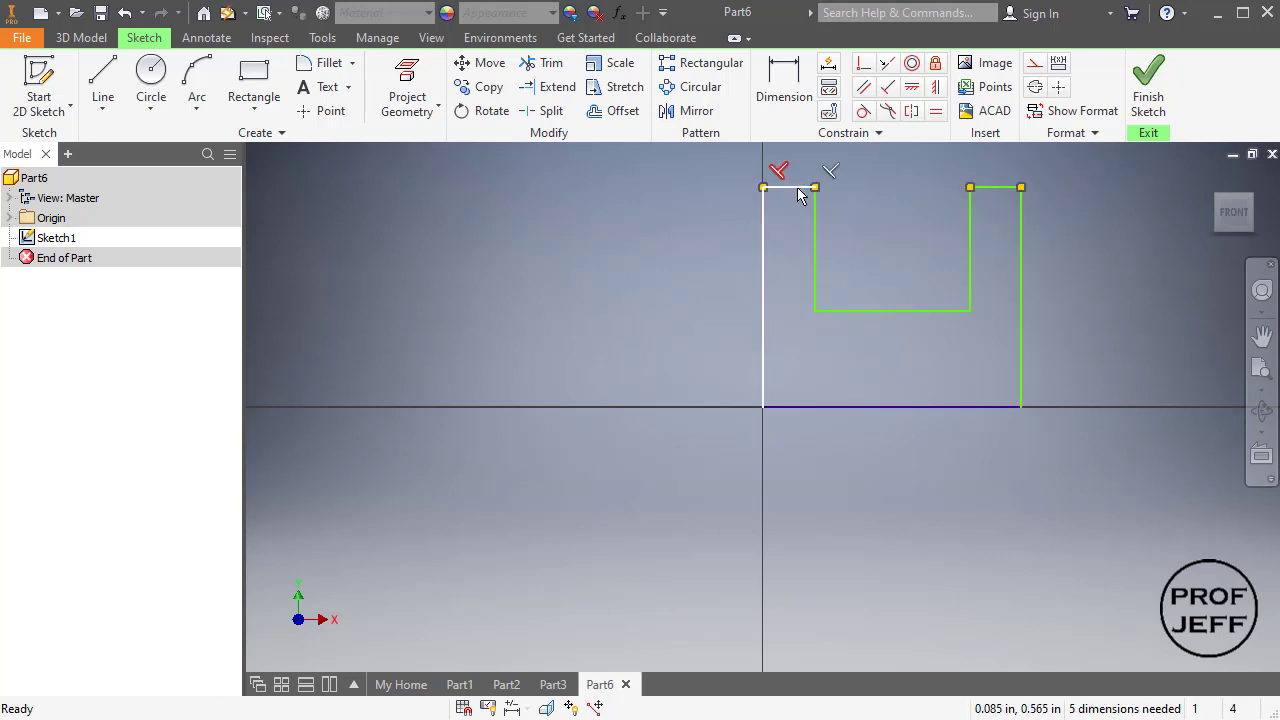
mouse_move(799, 194)
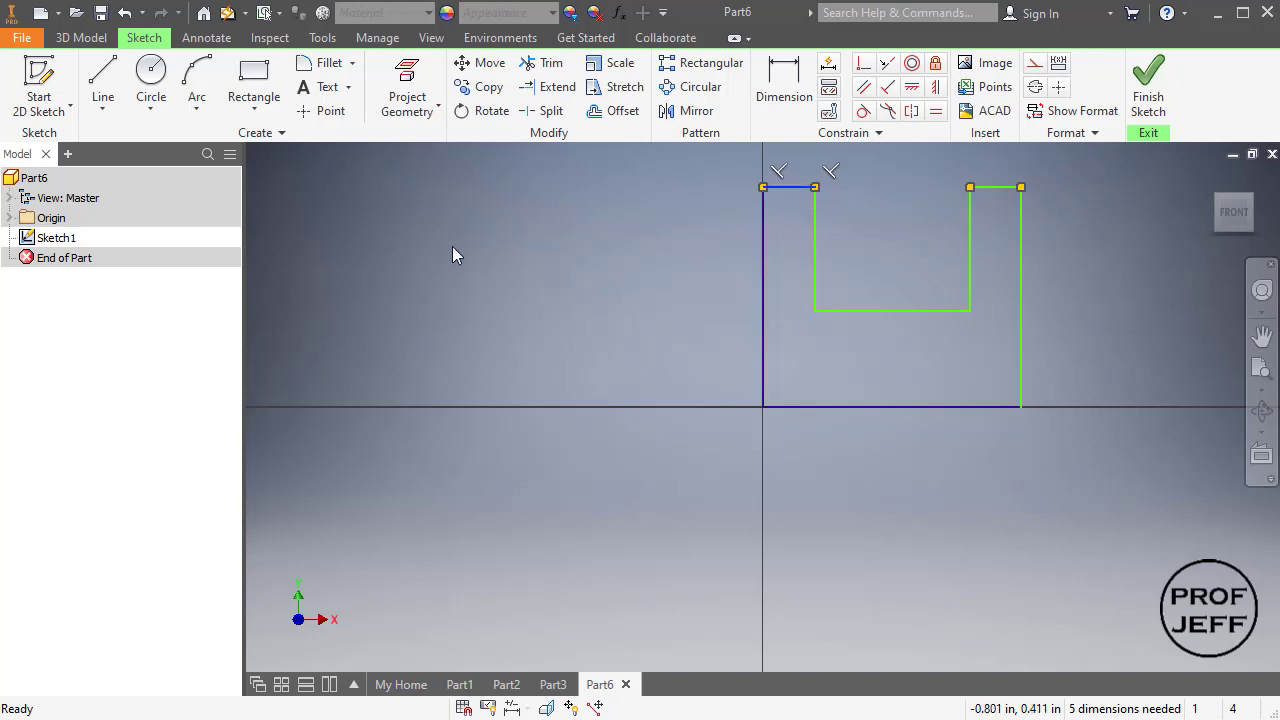
left_click(785, 82)
left_click(761, 302)
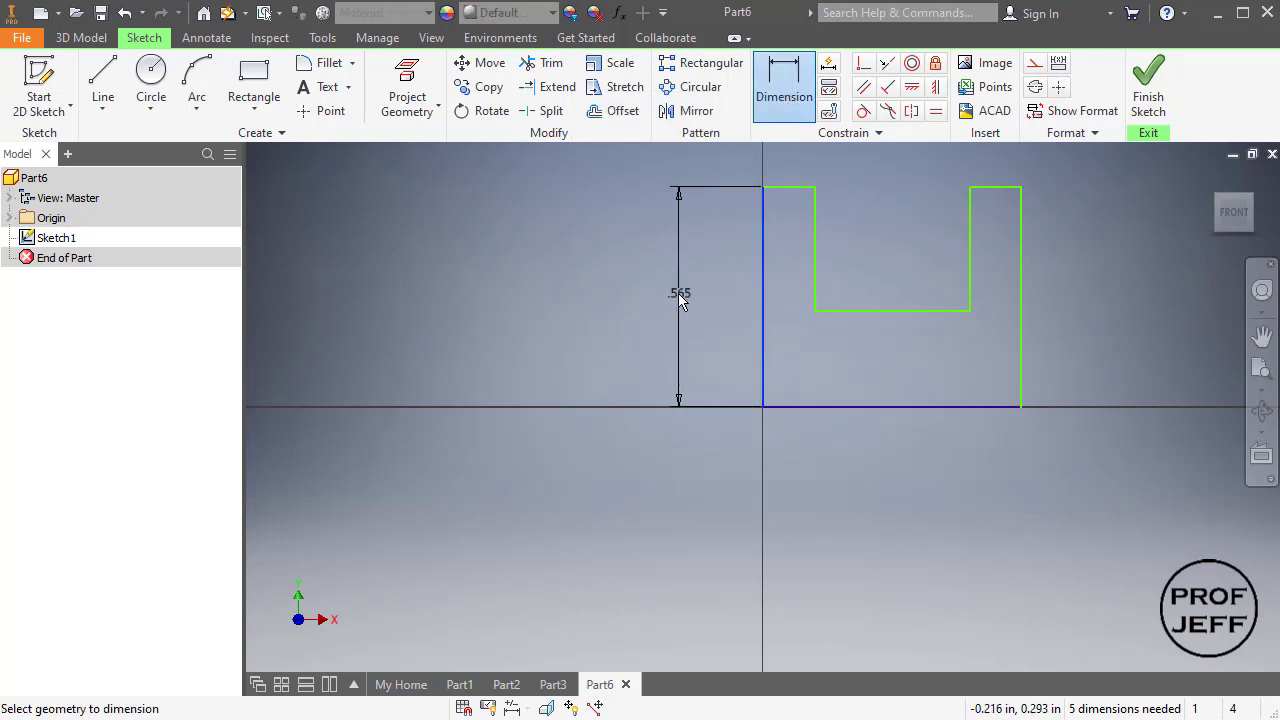
left_click(675, 294)
type("6")
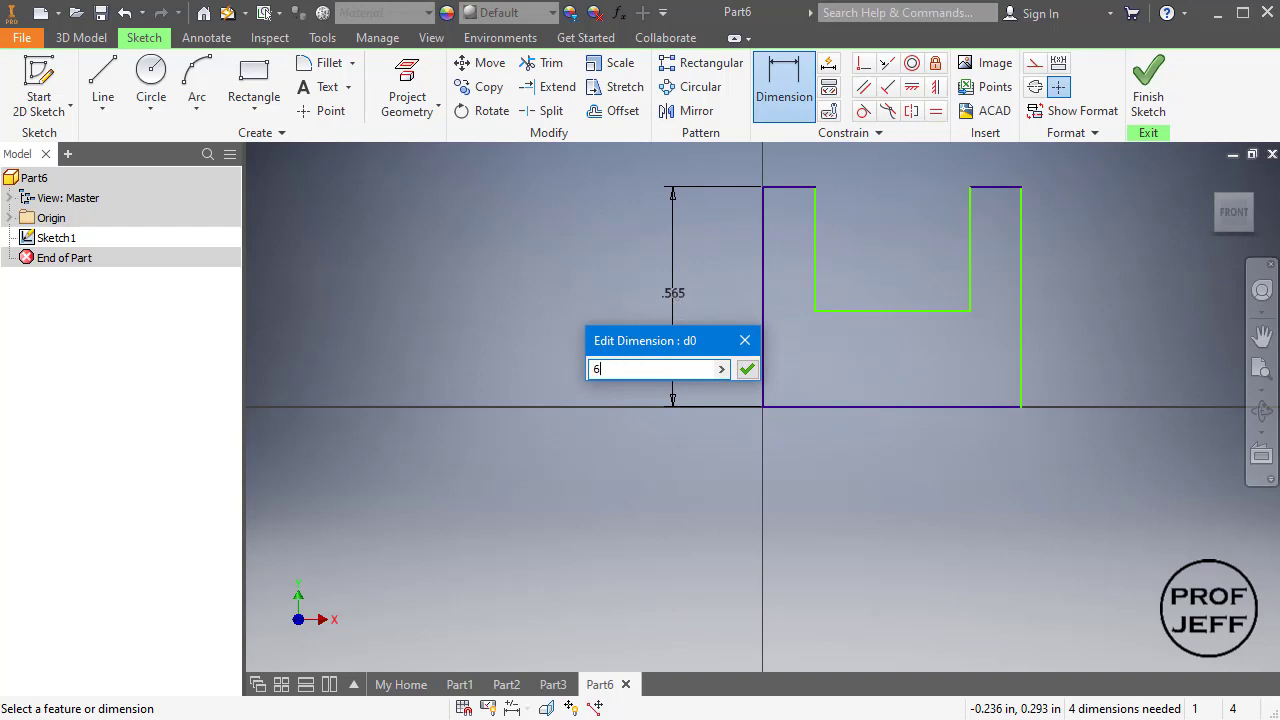
key("Return")
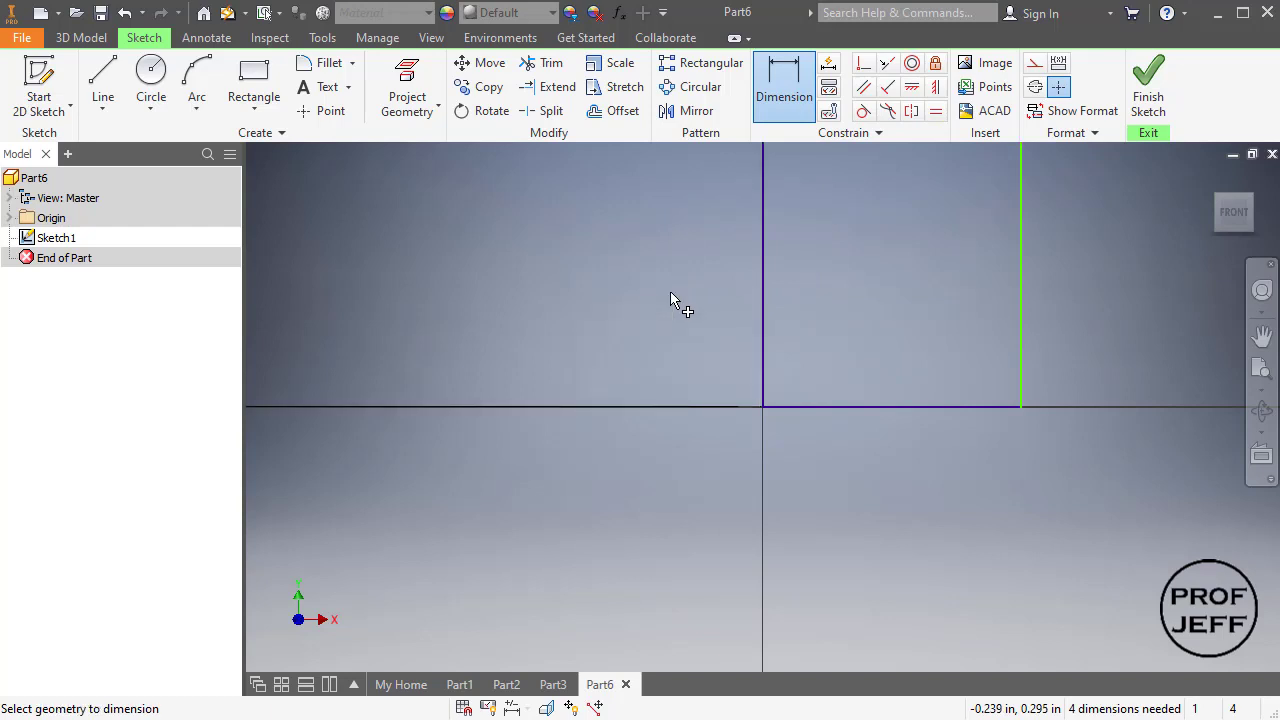
Step: Dimension the profile's bottom edge and set the overall width to 8 in
left_click(856, 405)
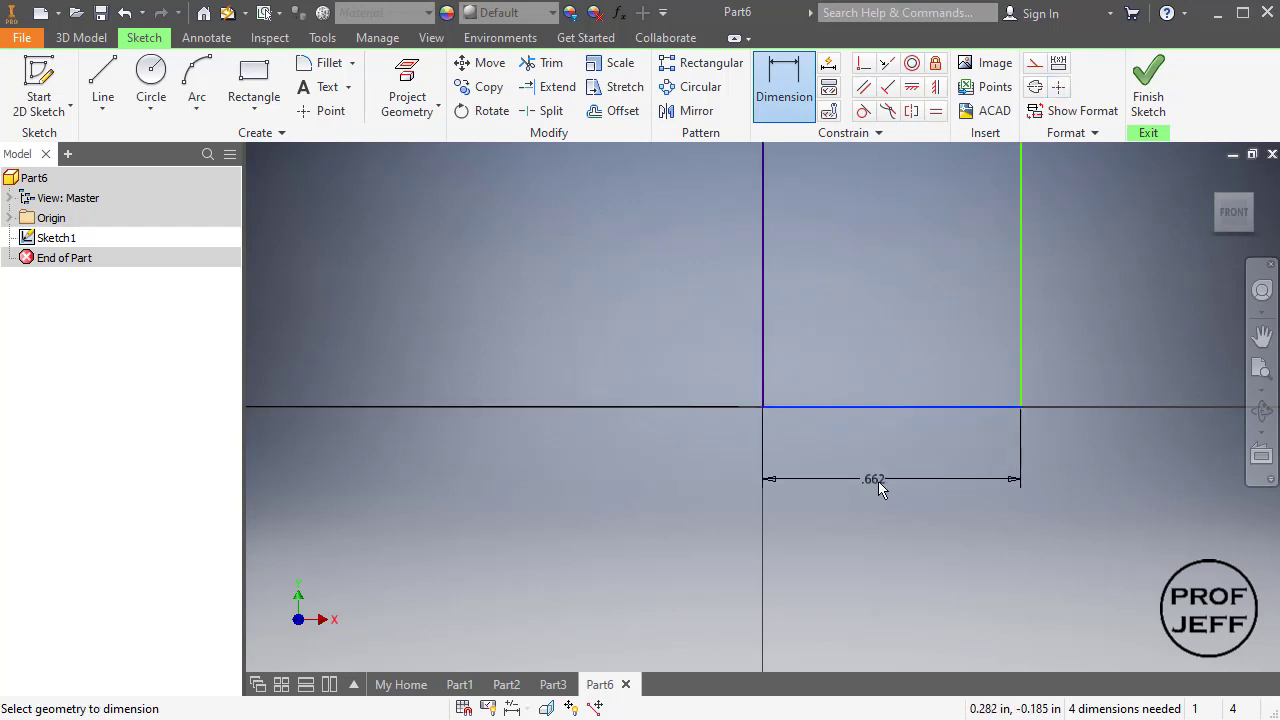
left_click(888, 488)
type("4")
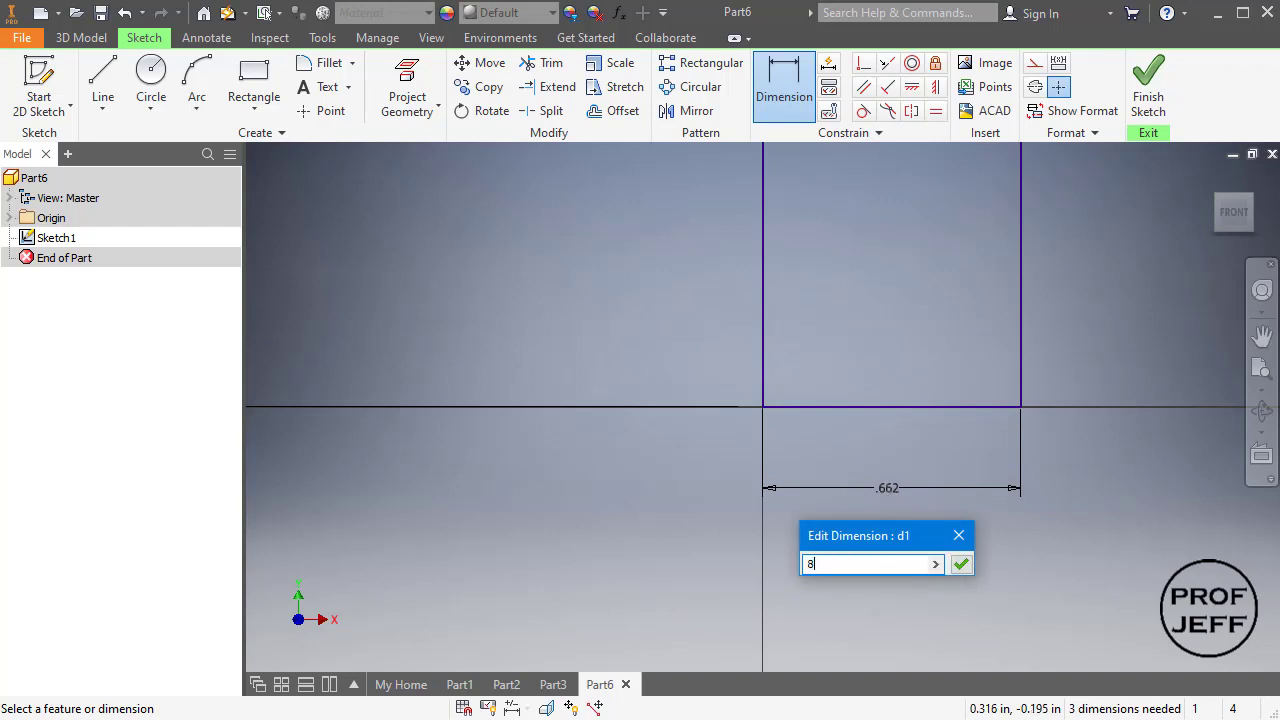
key("Return")
Step: Dimension the top edge of the profile's right arm and set its width to 2 in
left_click(1260, 368)
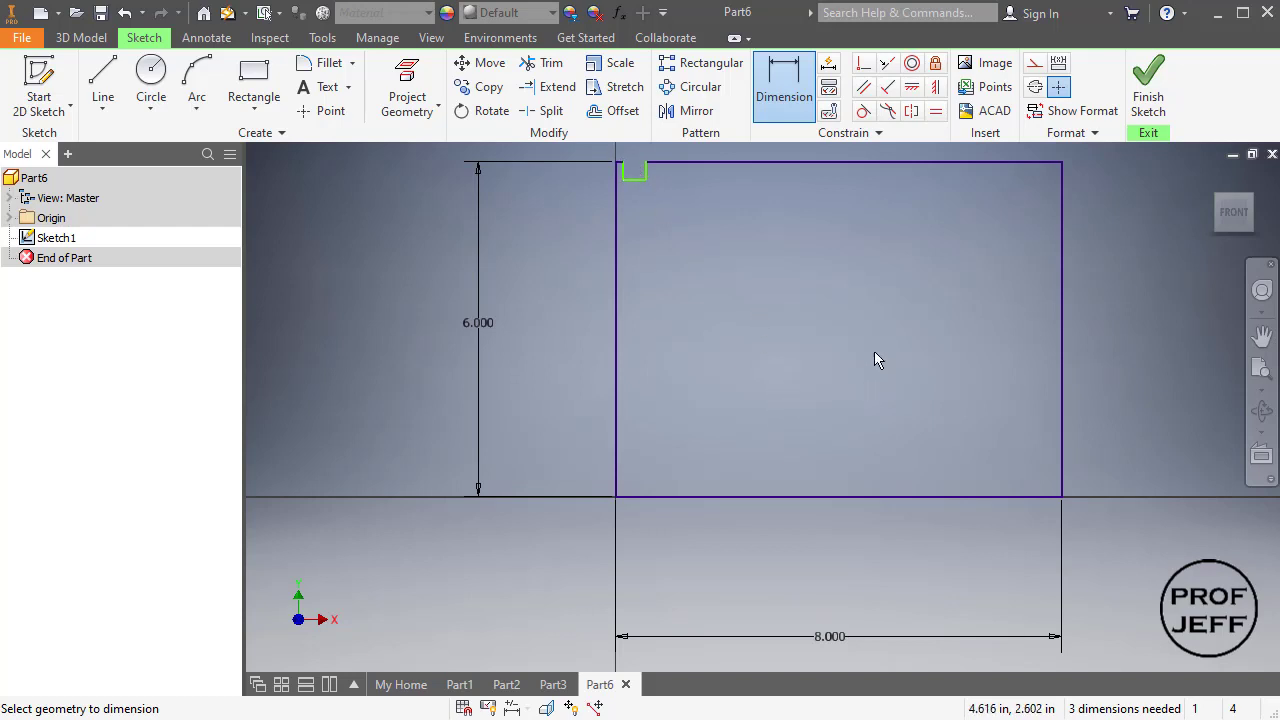
scroll(874, 353, "down", 2)
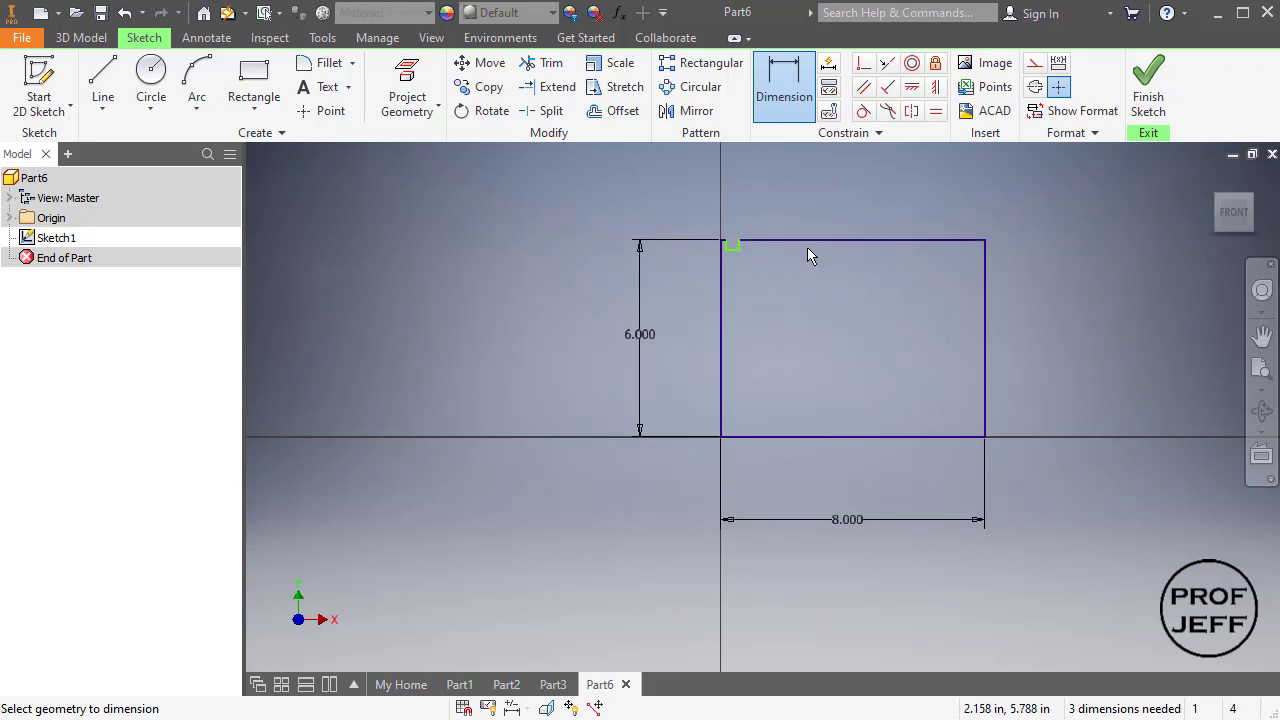
left_click(898, 242)
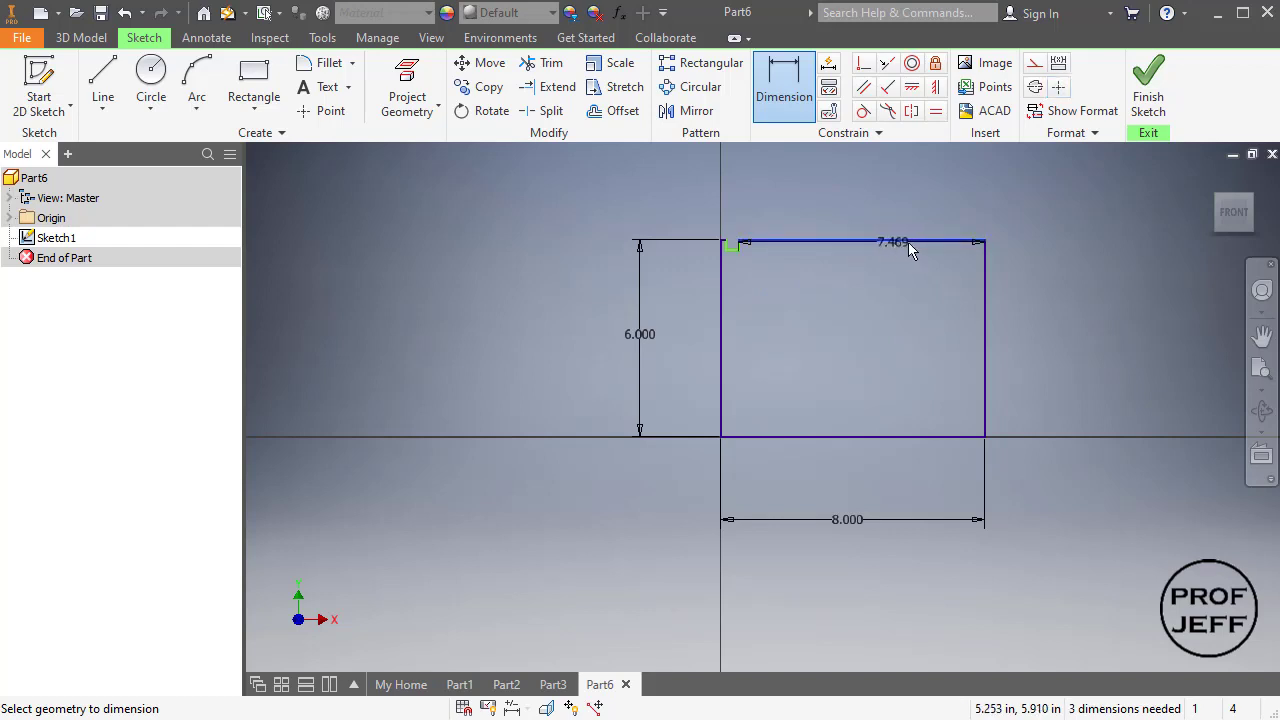
left_click(900, 191)
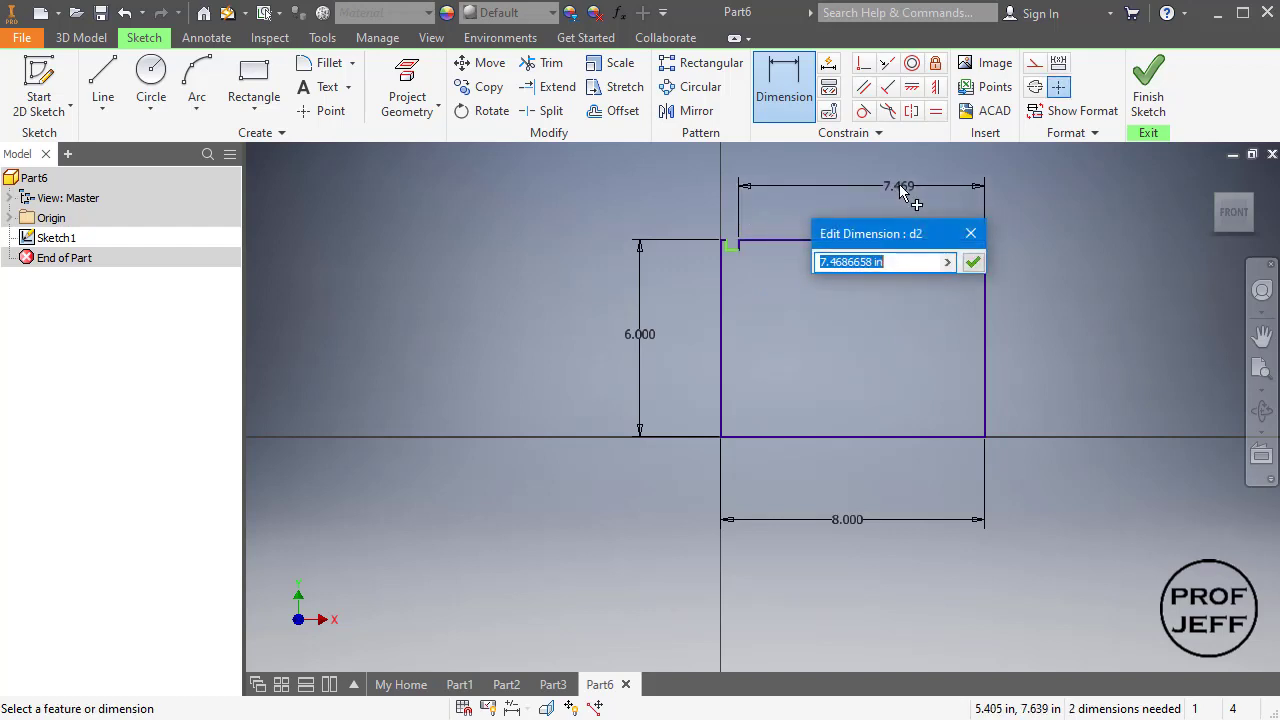
type("2")
key("Return")
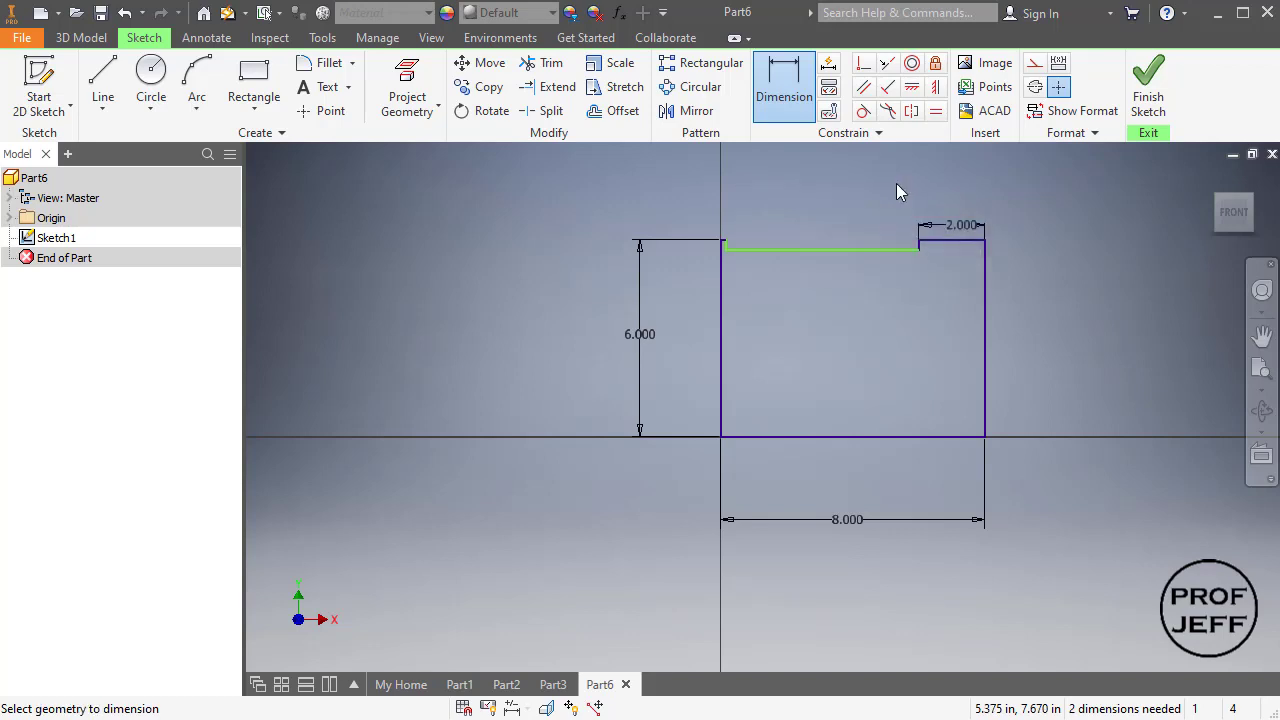
Step: Dimension the distance between the profile's bottom edge and the slot floor, setting it to 3 in
left_click(902, 437)
left_click(882, 262)
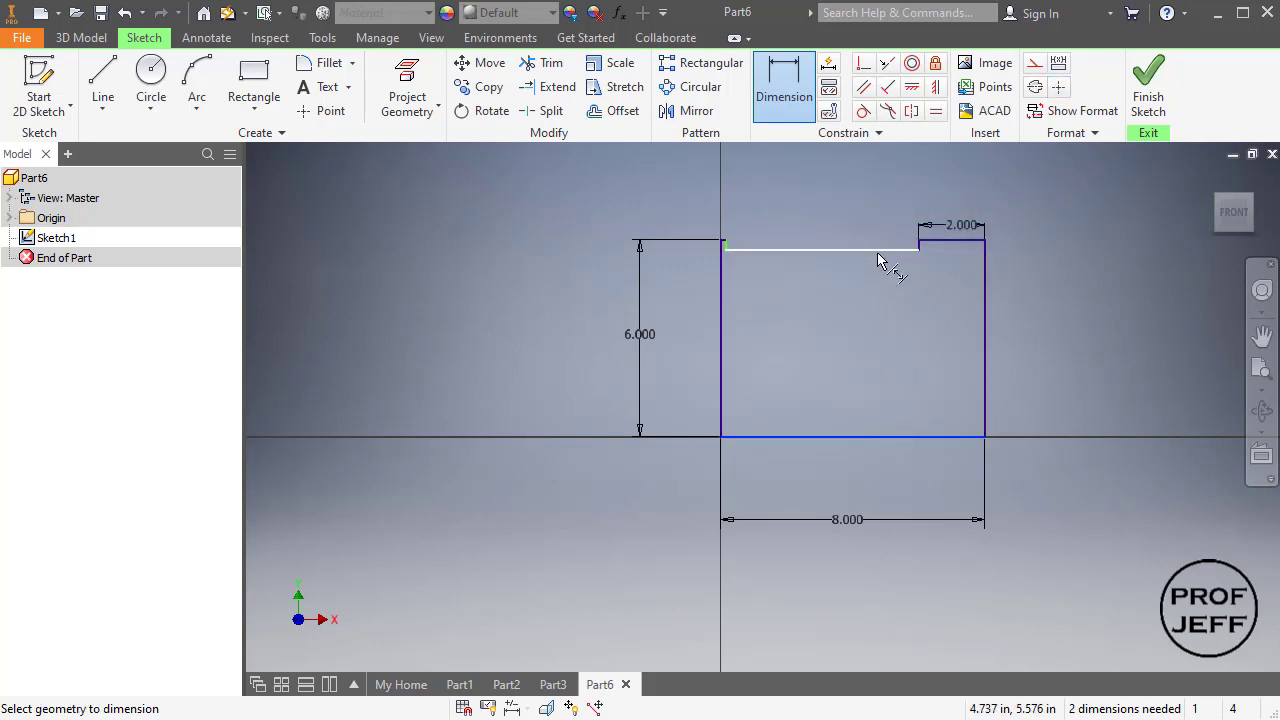
left_click(1084, 366)
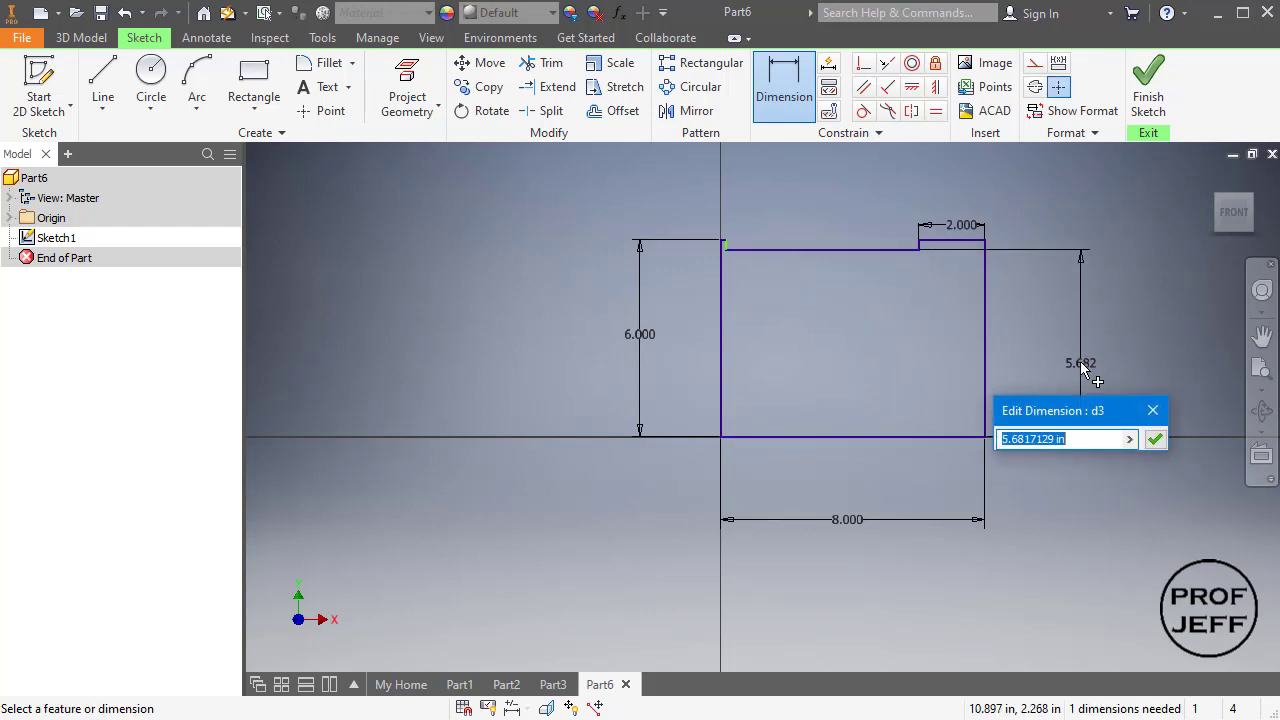
type("3")
key("Return")
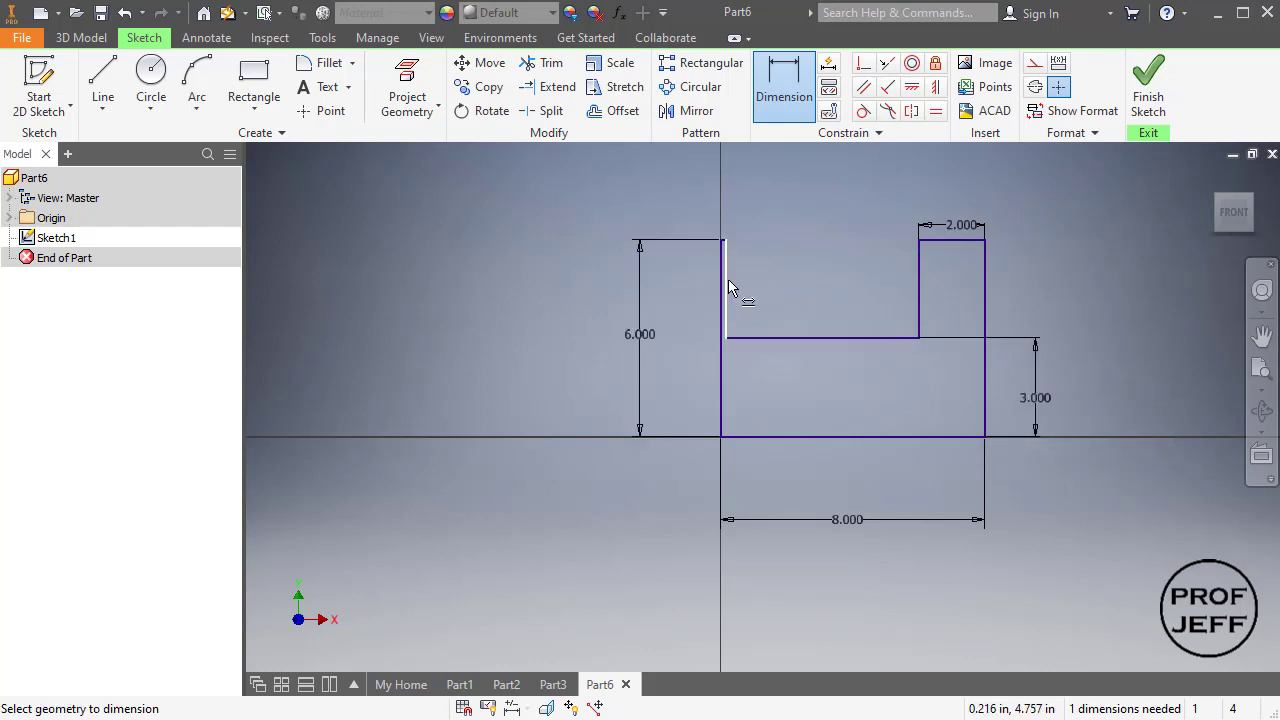
Step: Dimension the top edge of the profile's left arm and set its width to 2 in
scroll(727, 240, "down", 2)
scroll(726, 240, "up", 4)
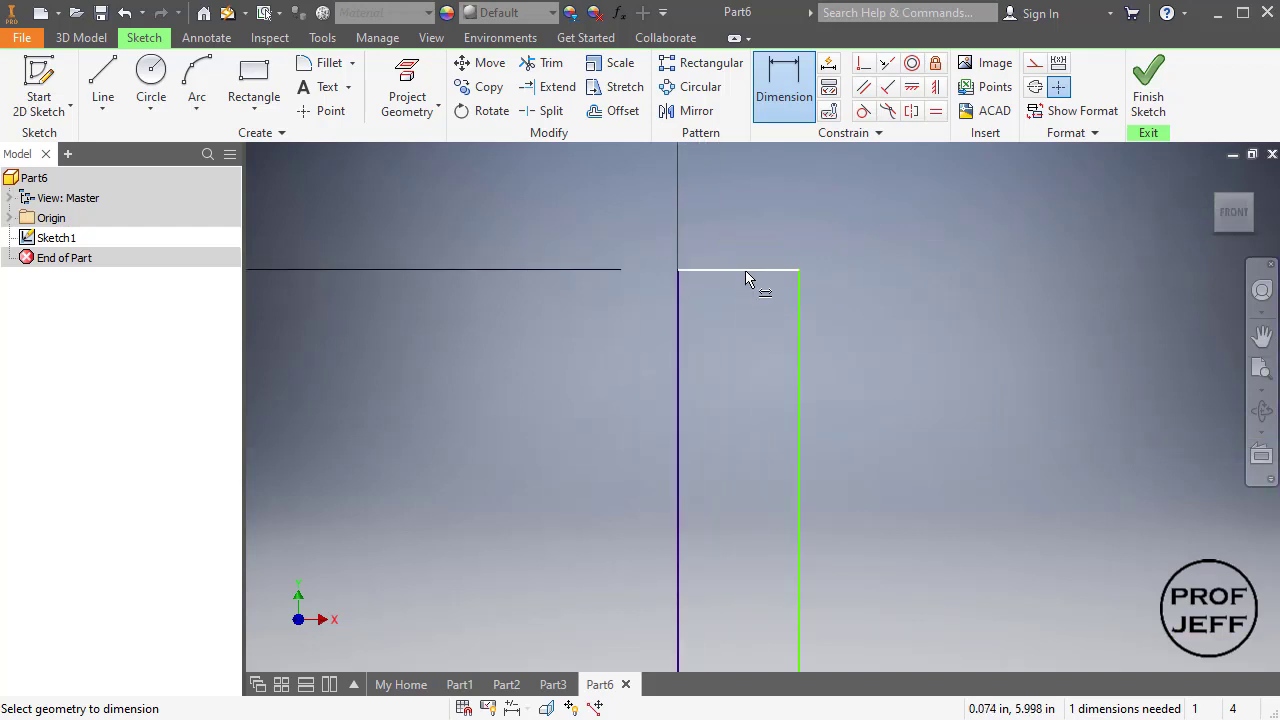
left_click(746, 272)
left_click(571, 205)
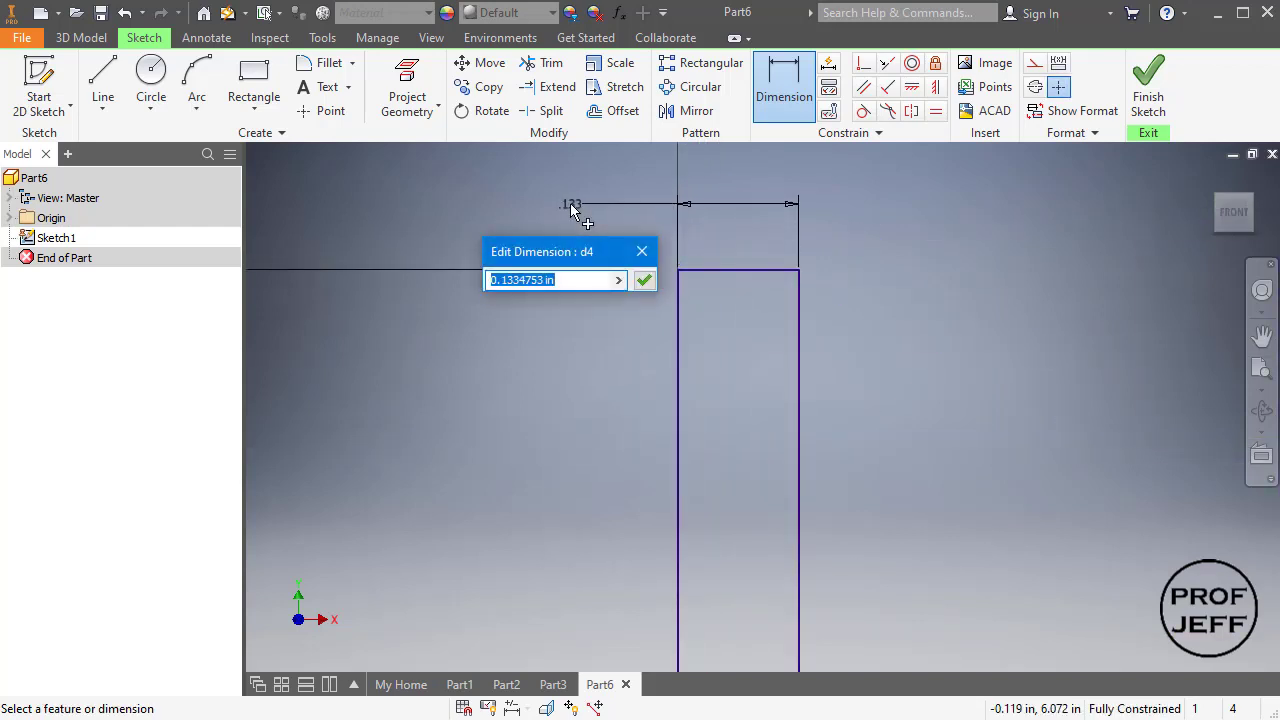
type("2")
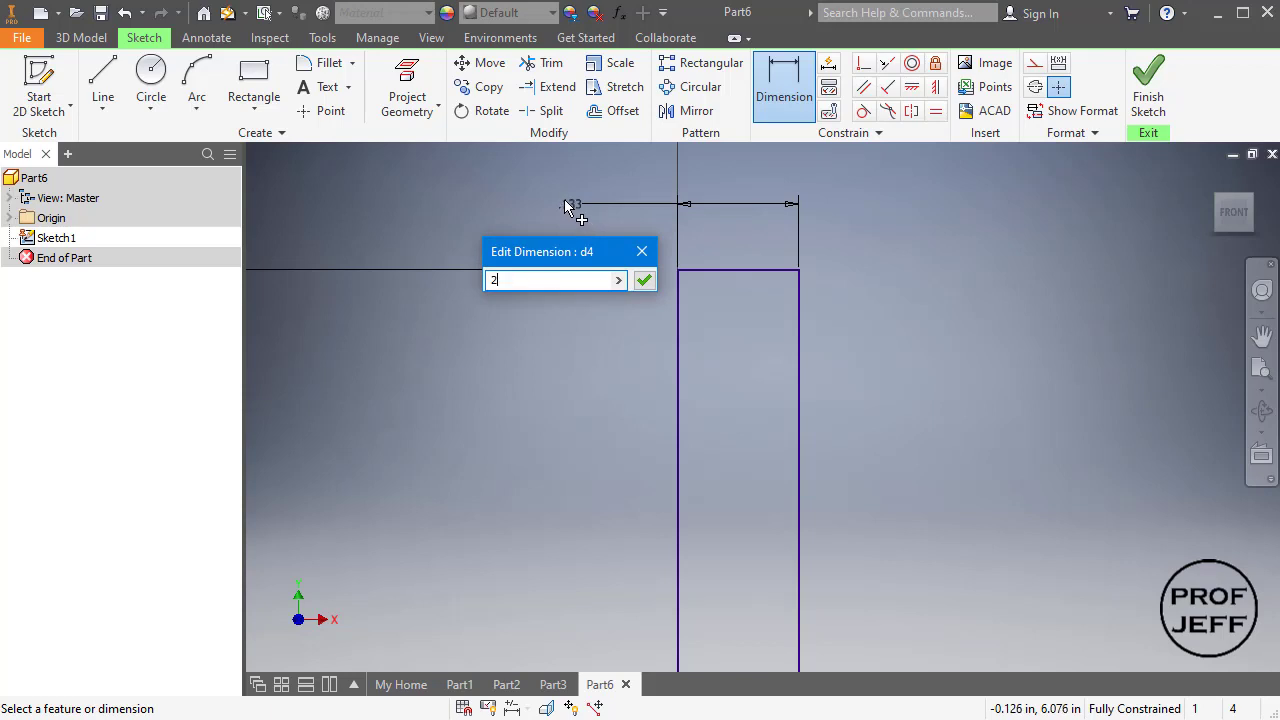
key("Return")
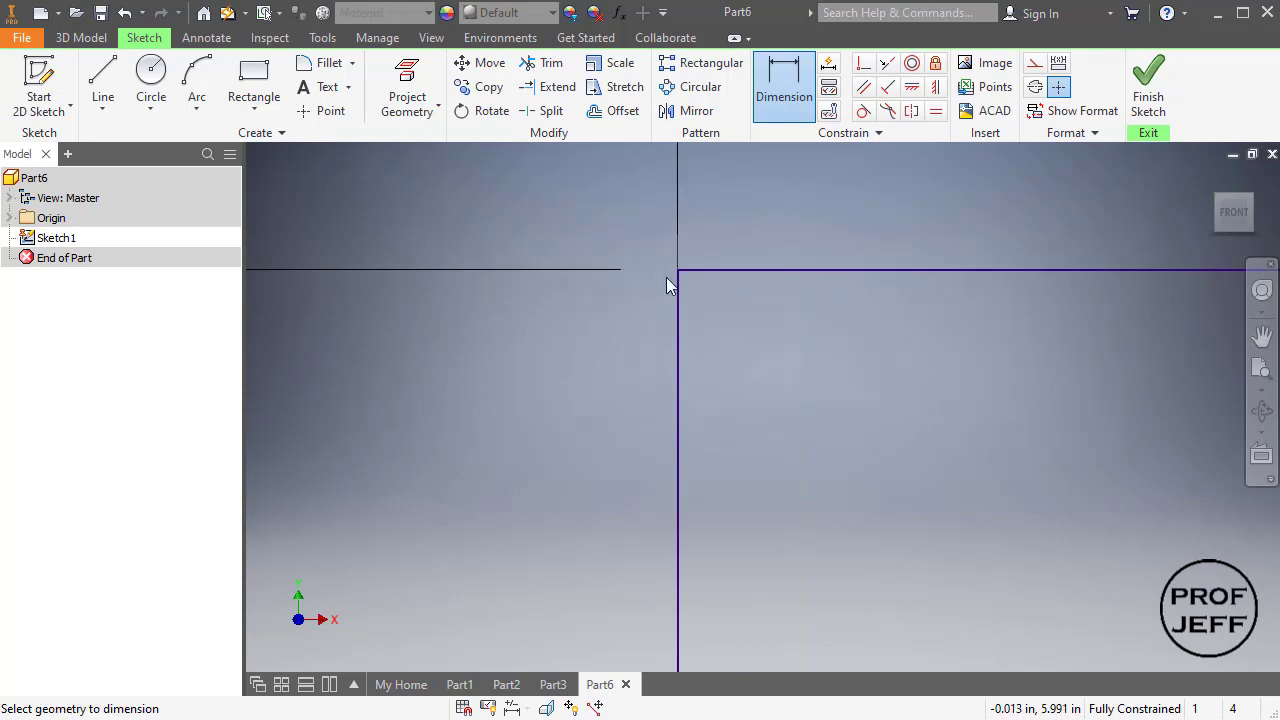
Step: Fillet both inner corners at the slot floor with a radius of 1 in
left_click(1262, 368)
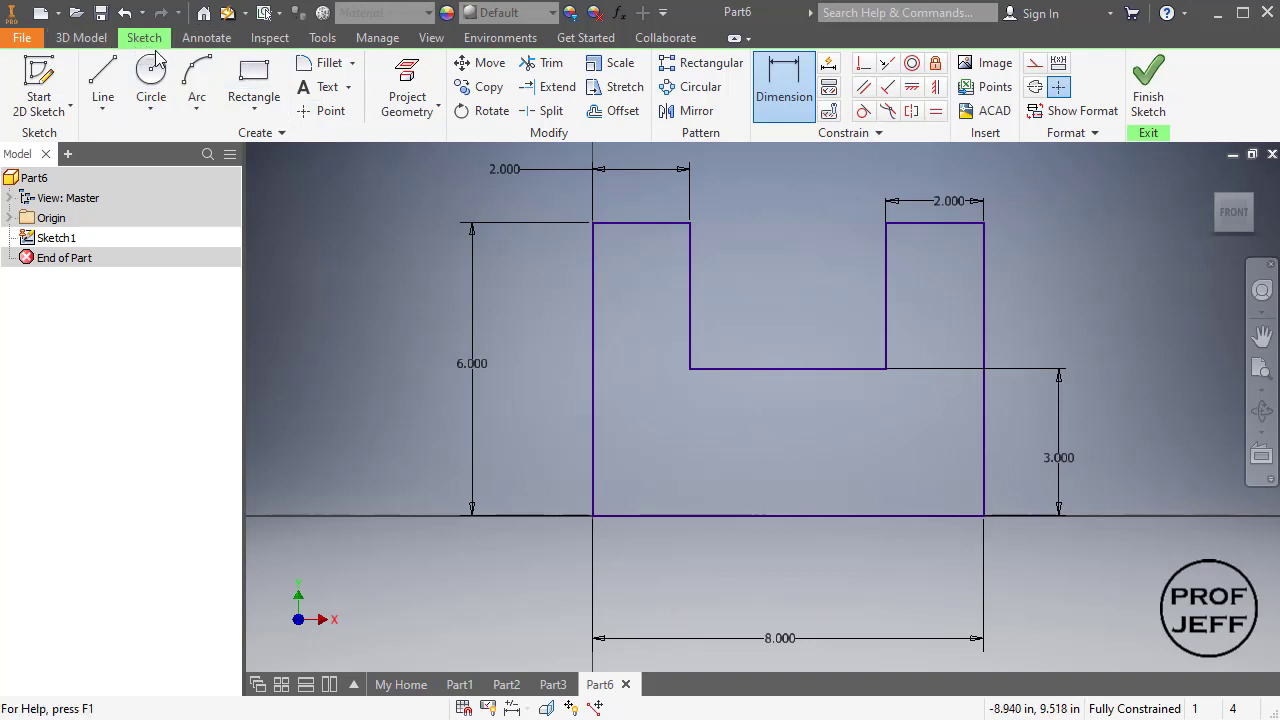
left_click(326, 65)
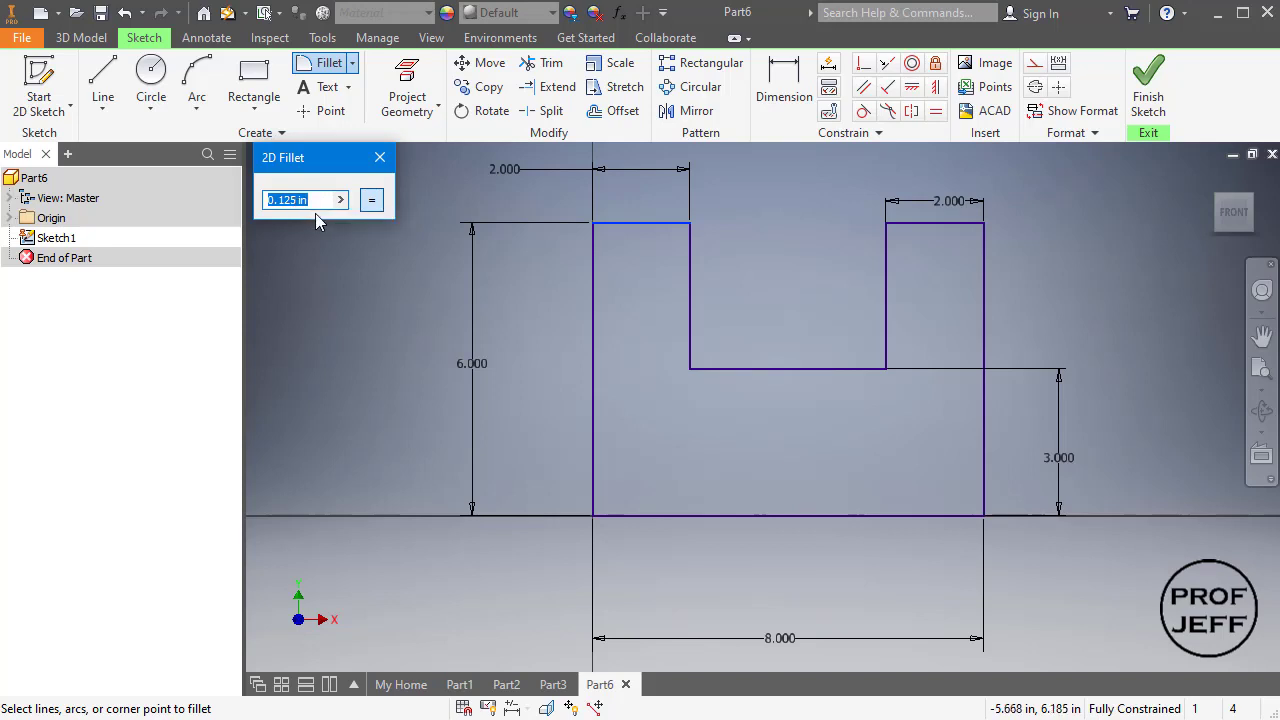
type("1")
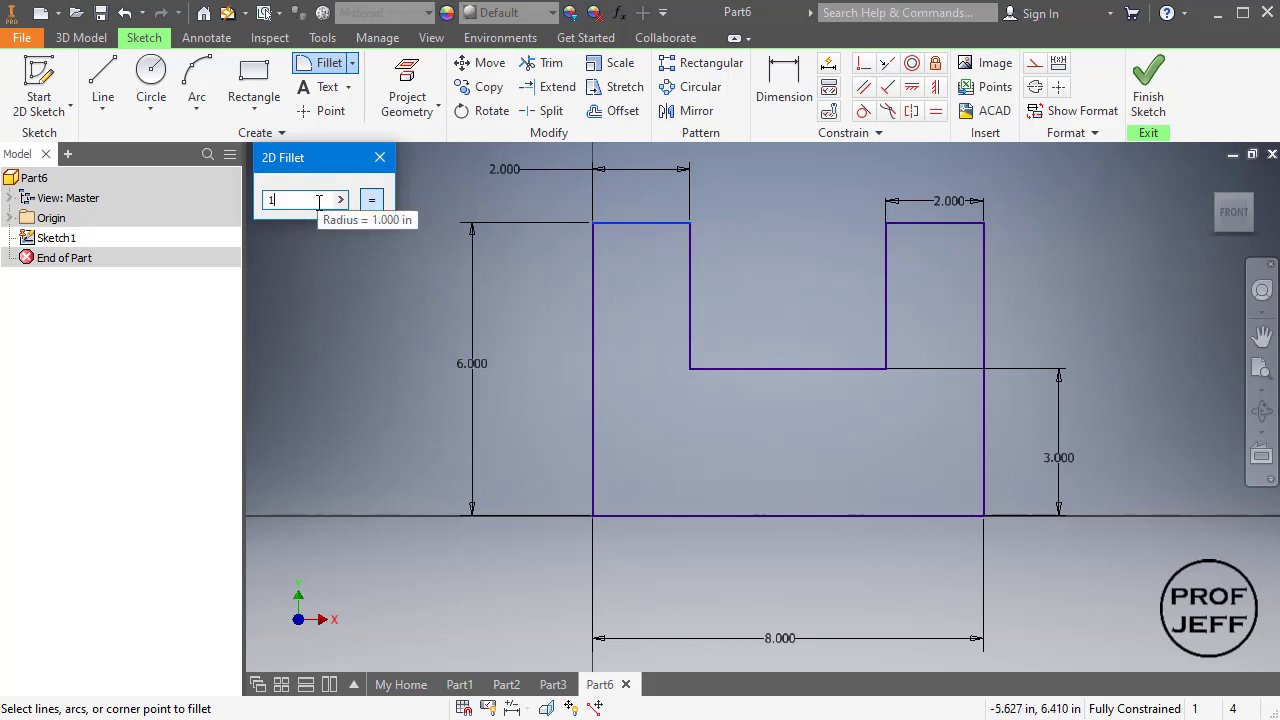
left_click(370, 199)
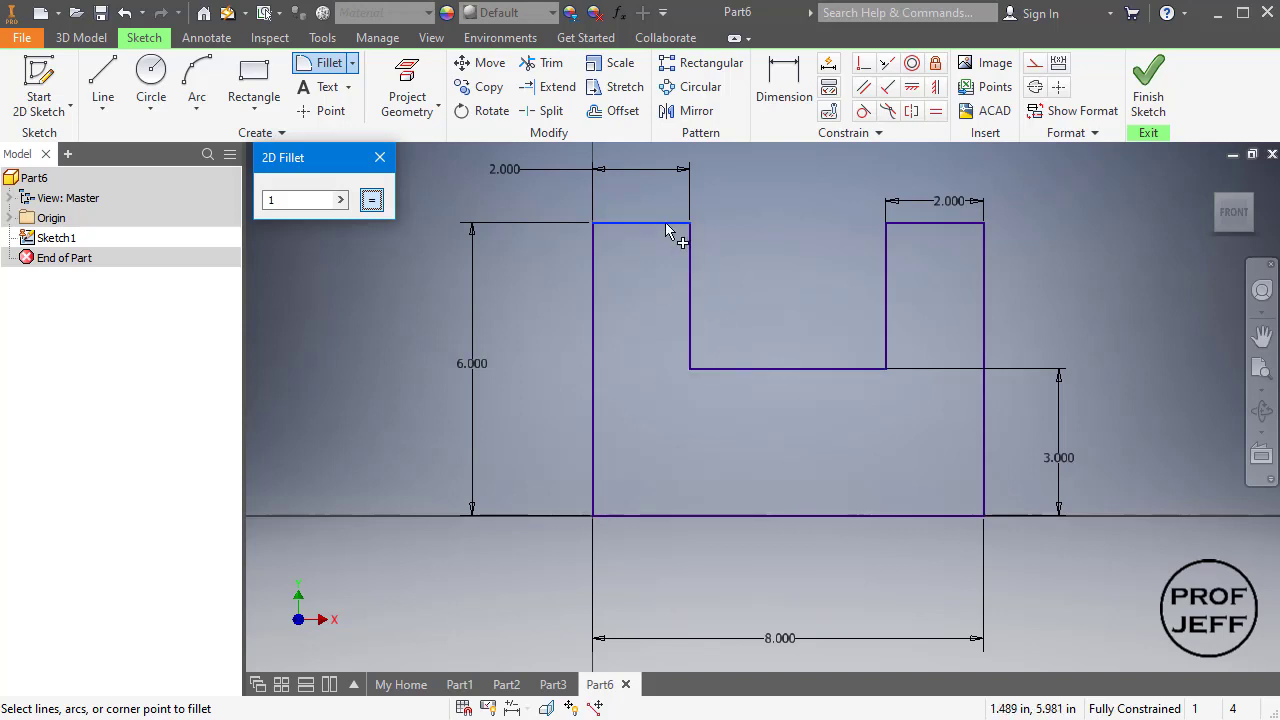
left_click(380, 160)
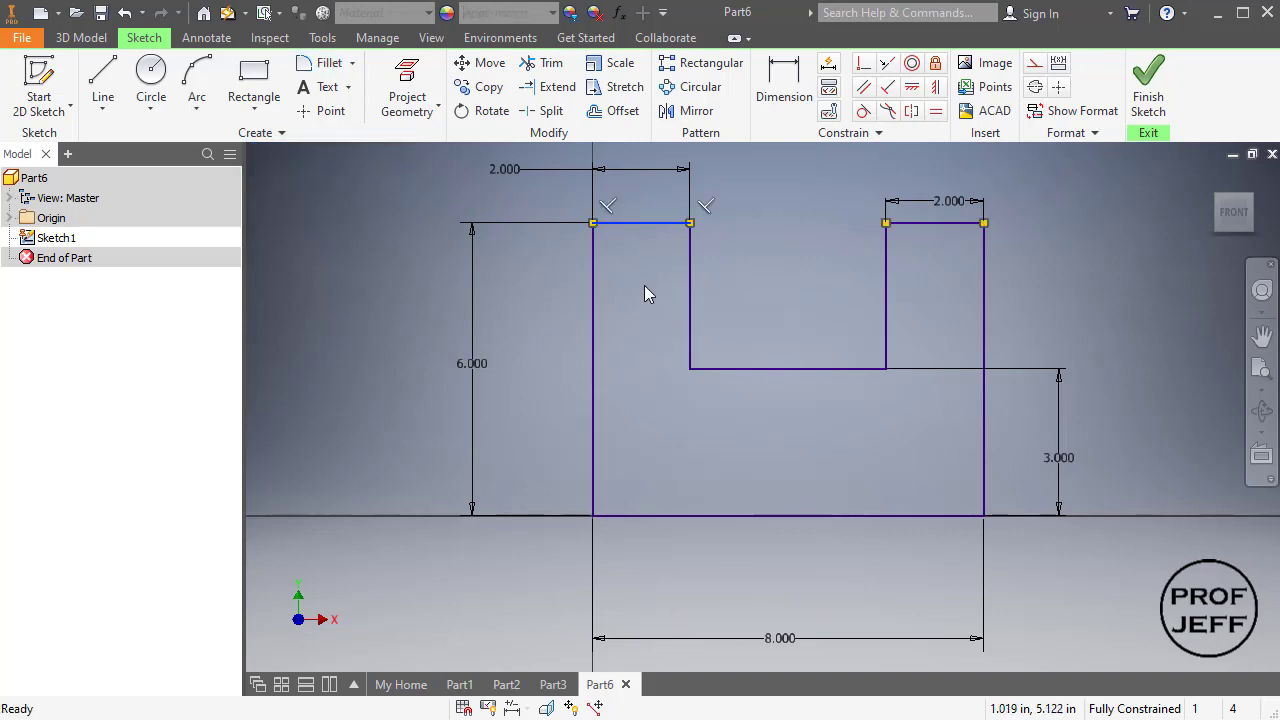
left_click(640, 354)
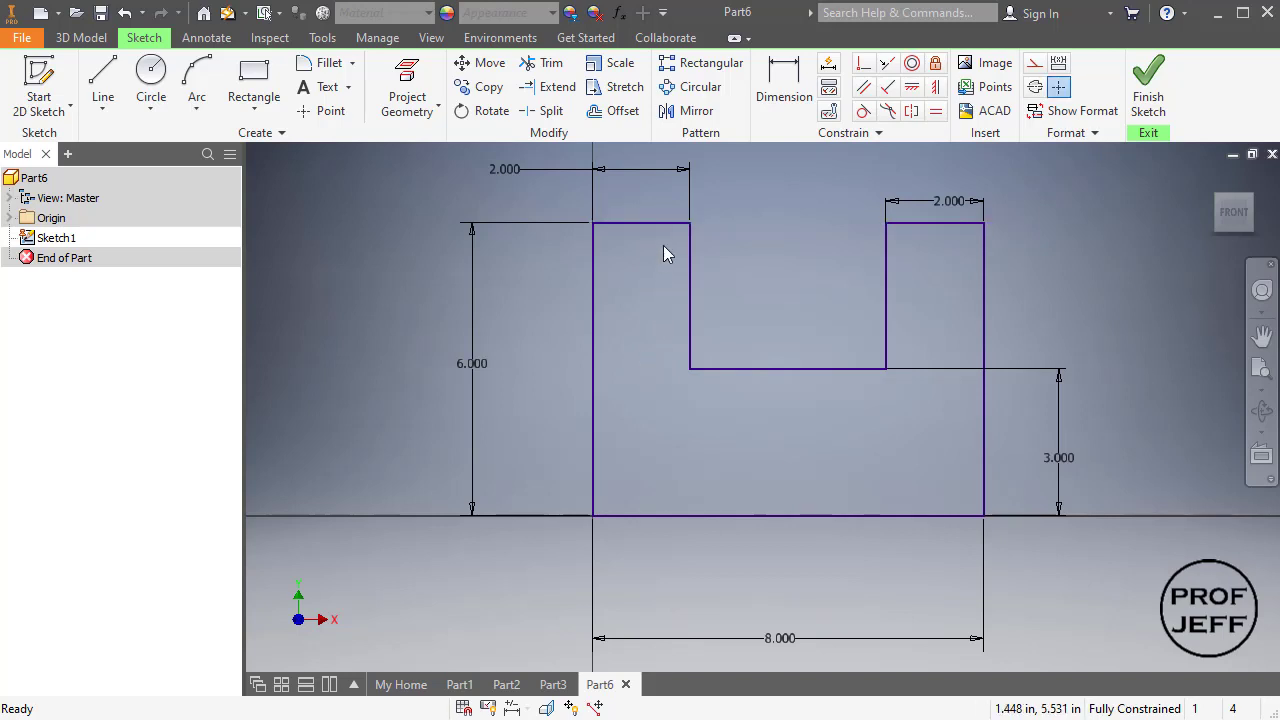
left_click(328, 63)
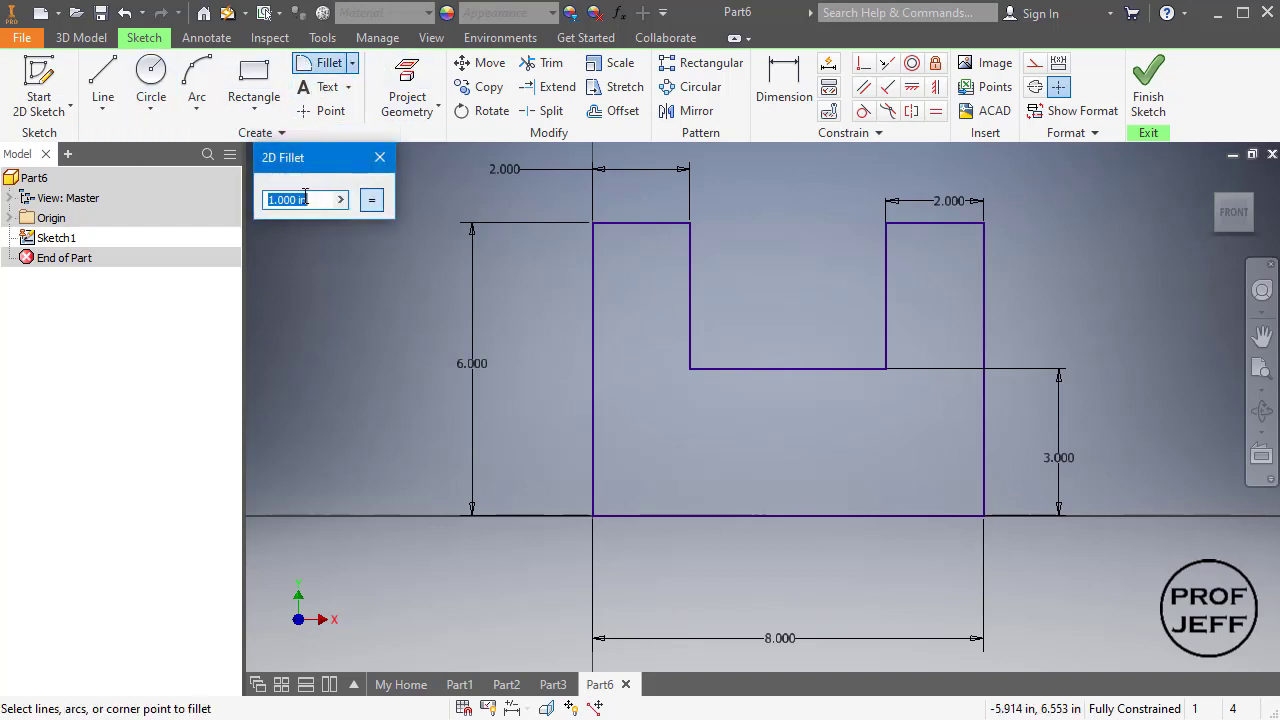
left_click(693, 360)
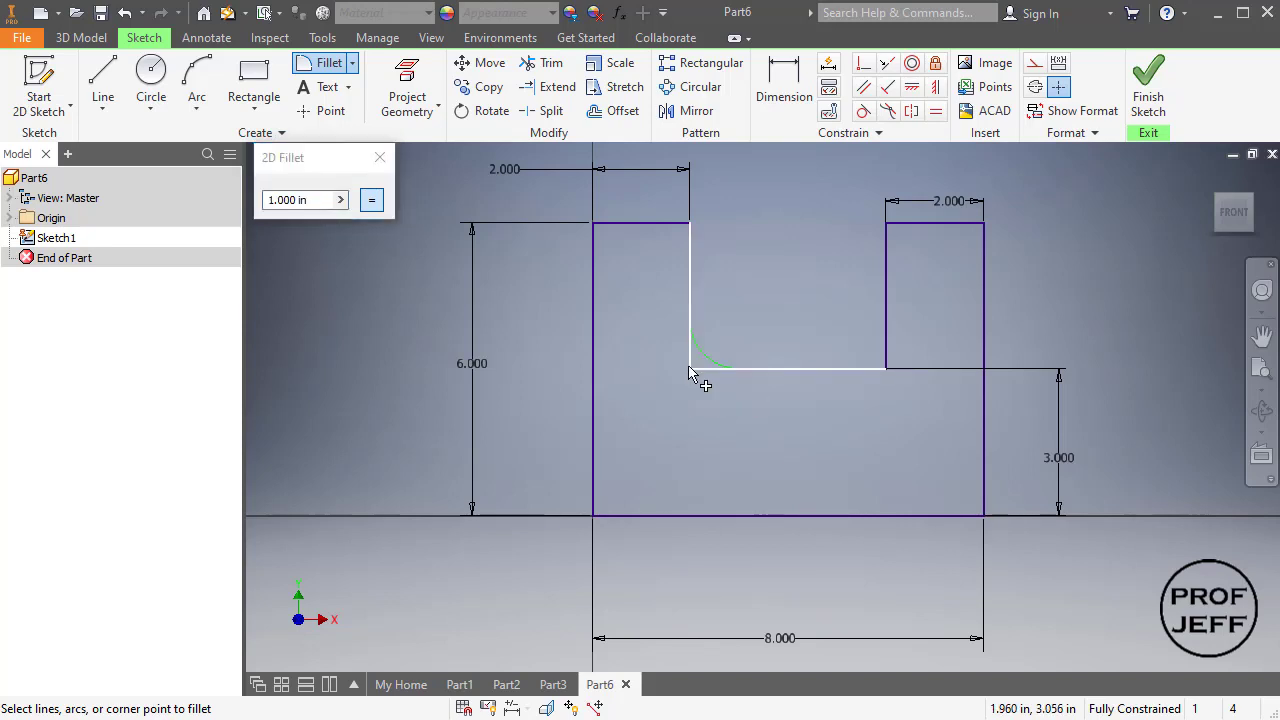
left_click(692, 373)
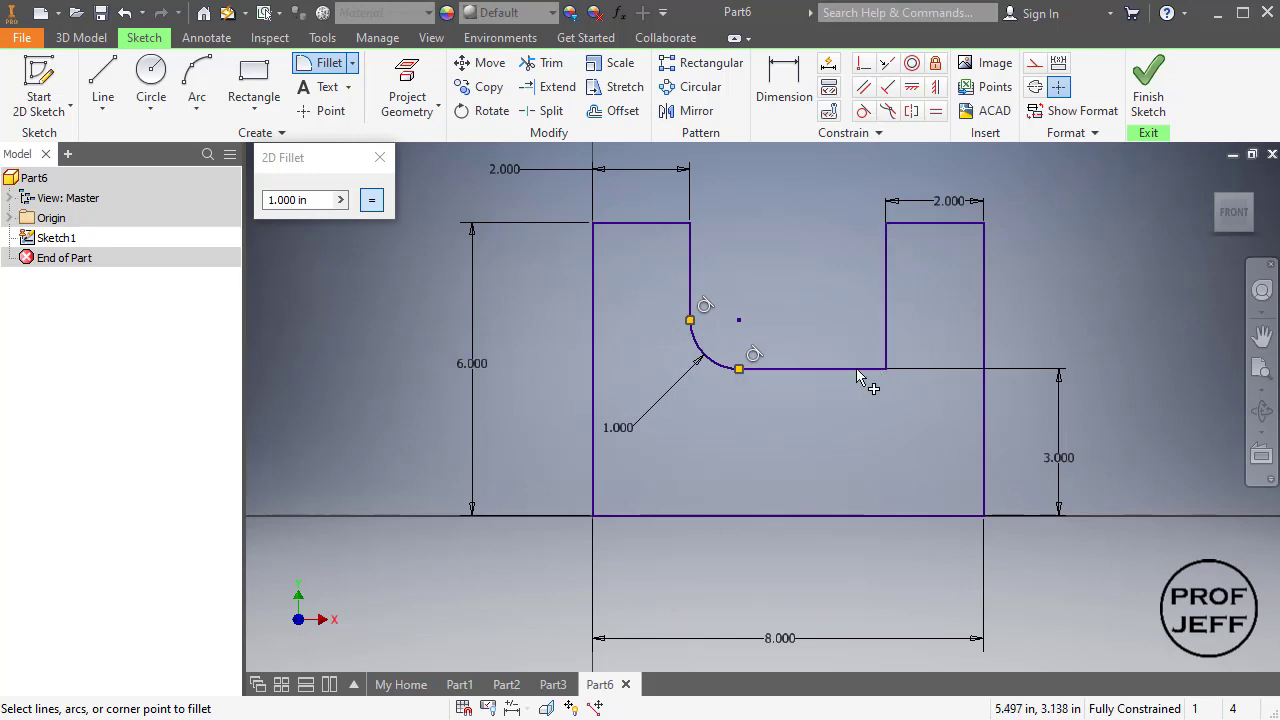
left_click(885, 328)
left_click(851, 368)
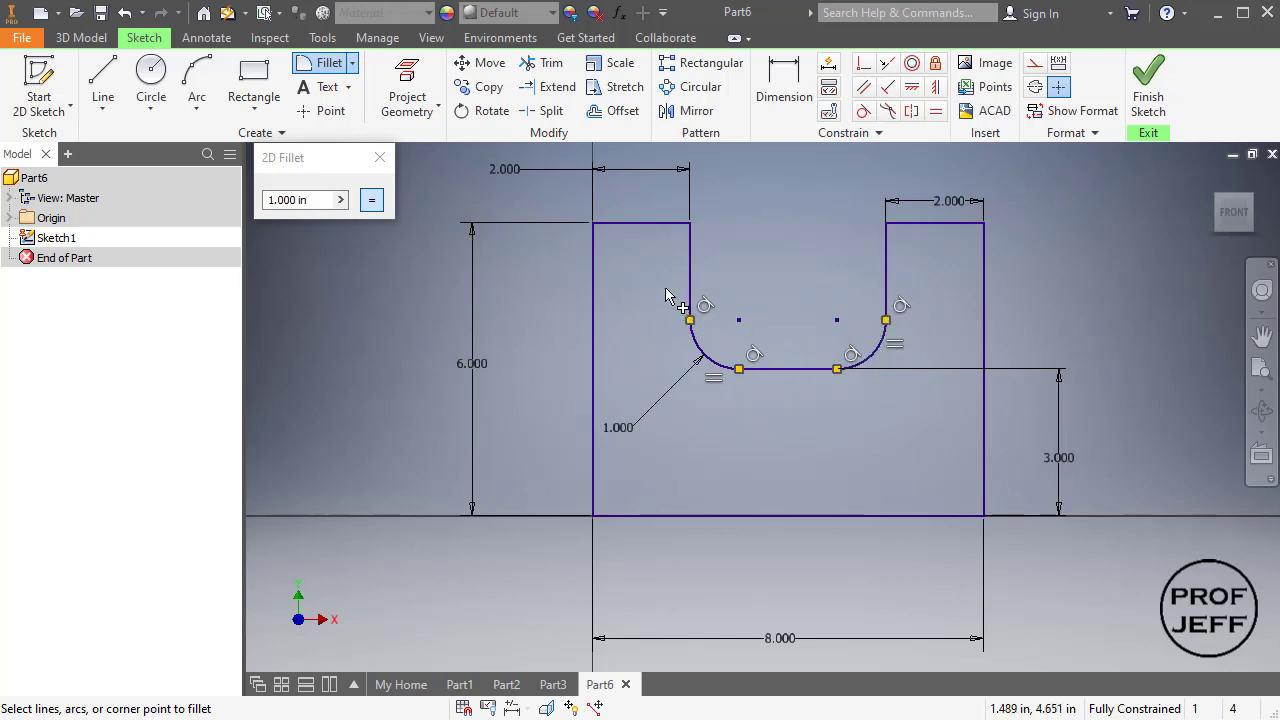
Step: End the fillet command and finish the U-shaped profile sketch to return to part modeling
key("Escape")
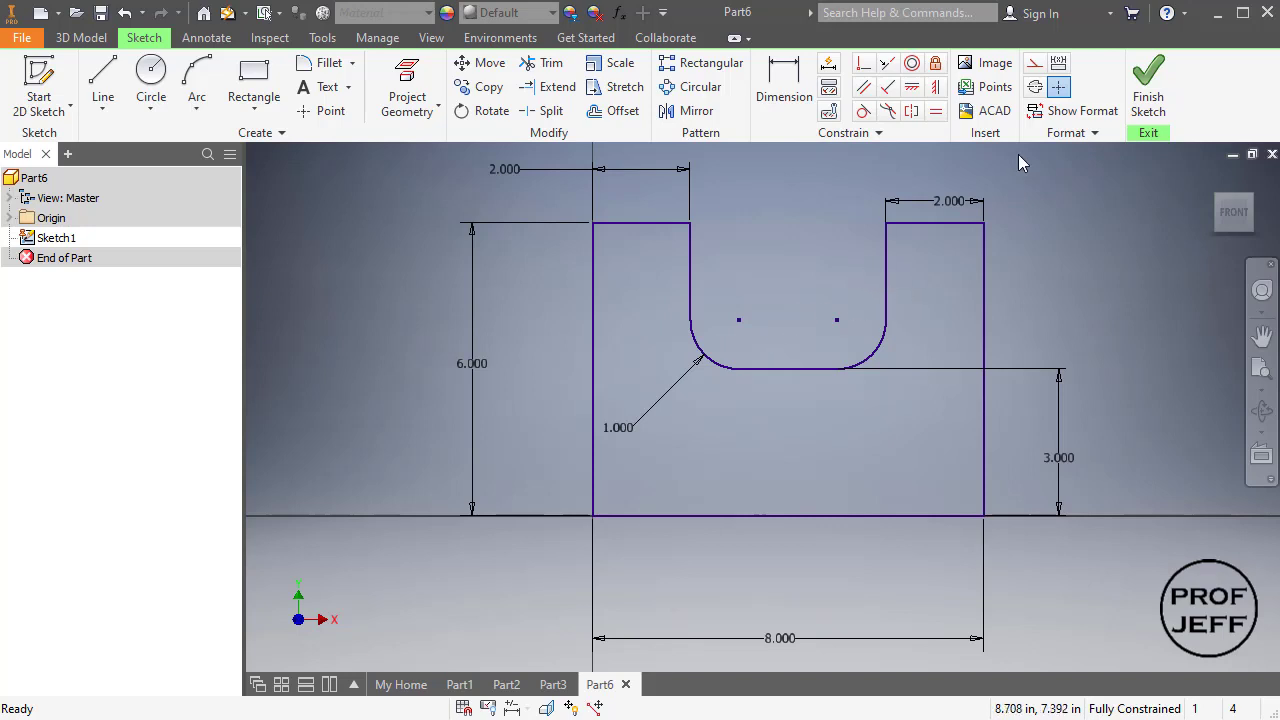
left_click(1148, 88)
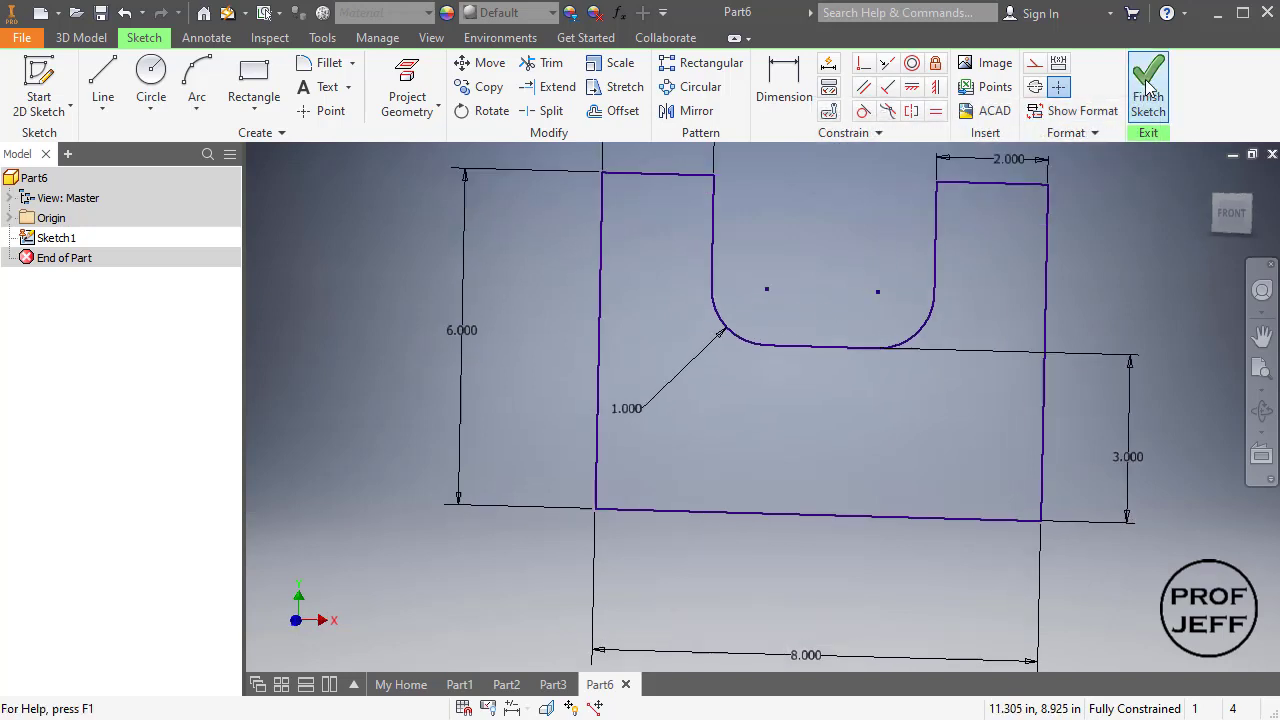
left_click(1257, 368)
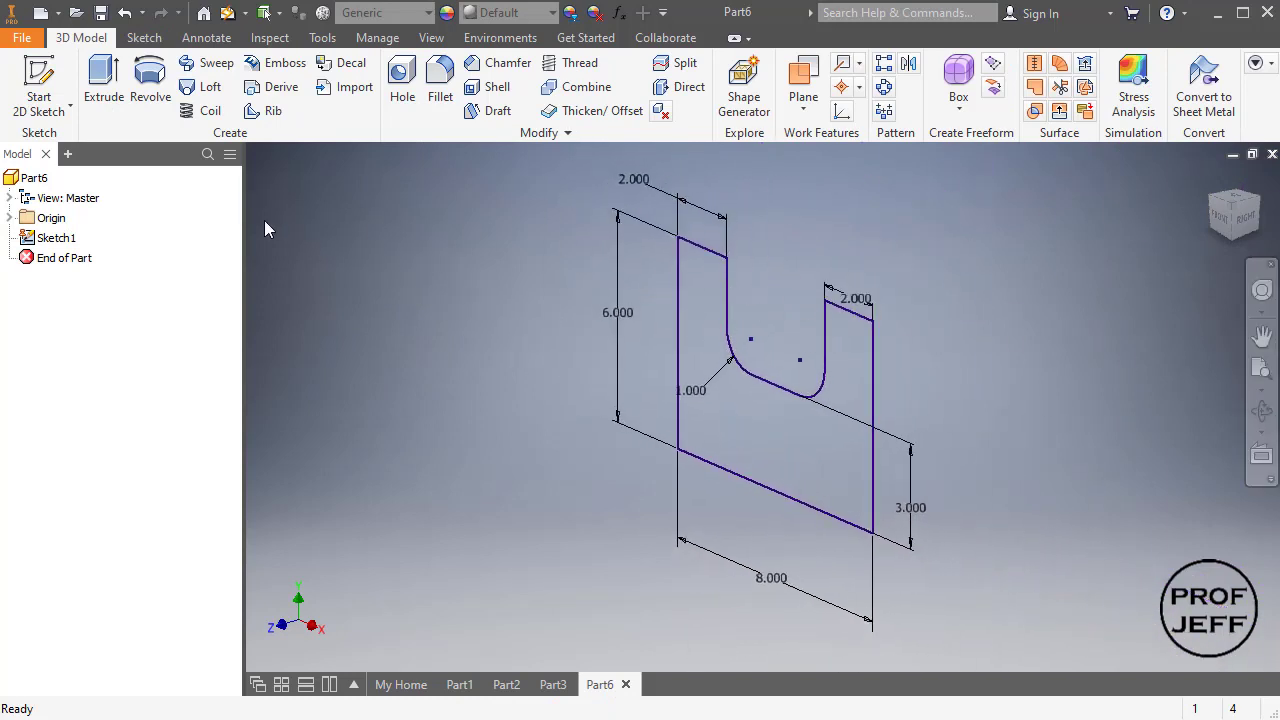
Step: Extrude the U-shaped profile as a solid to a distance of 3 in
left_click(106, 82)
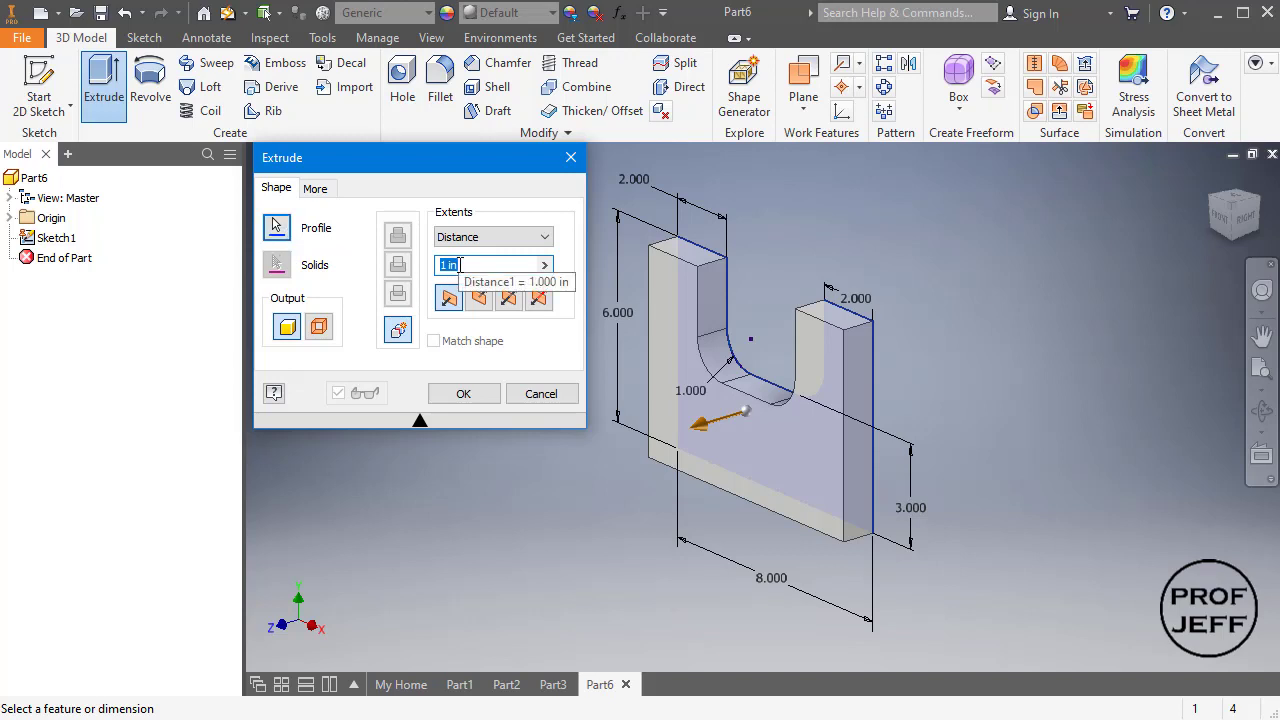
type("3")
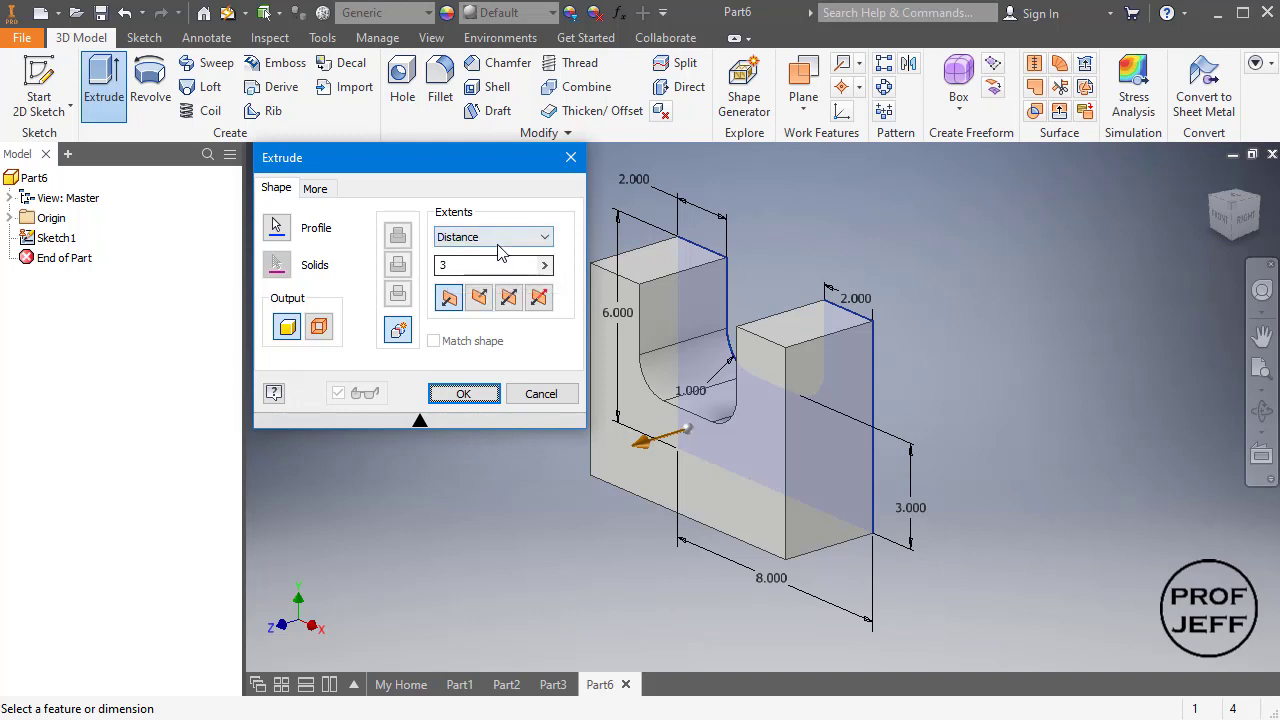
left_click(464, 395)
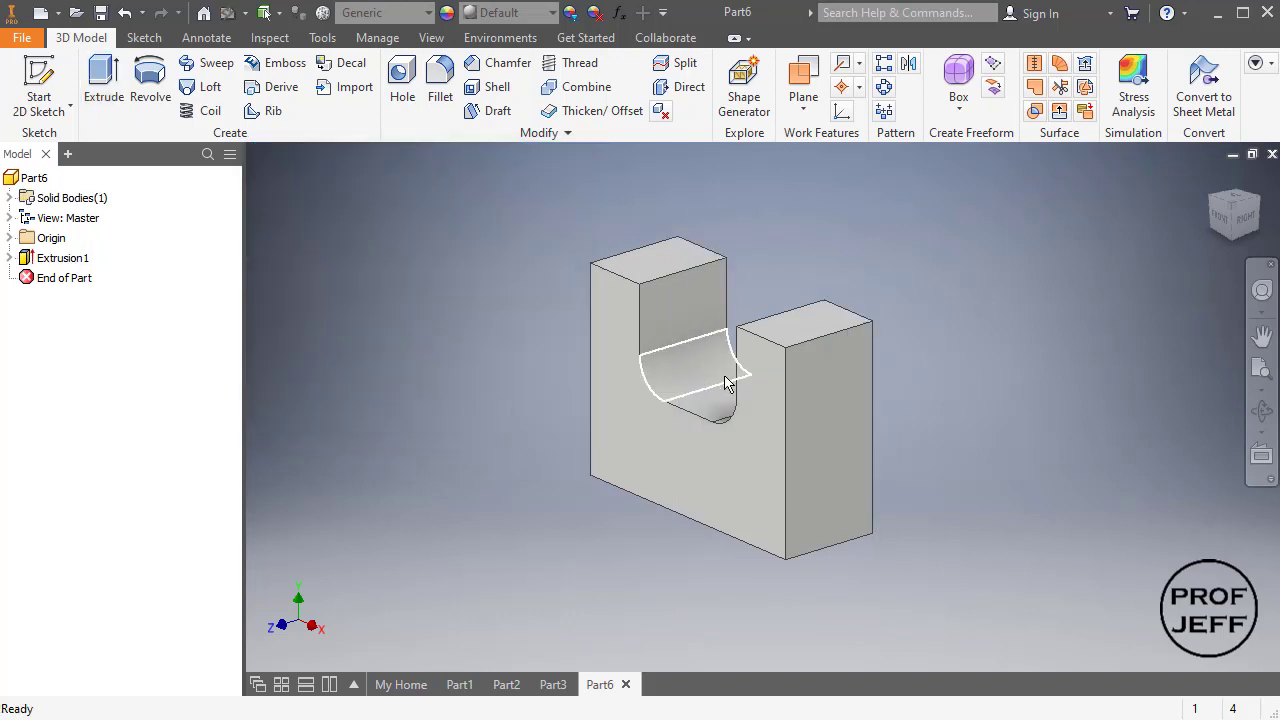
left_click(1232, 210)
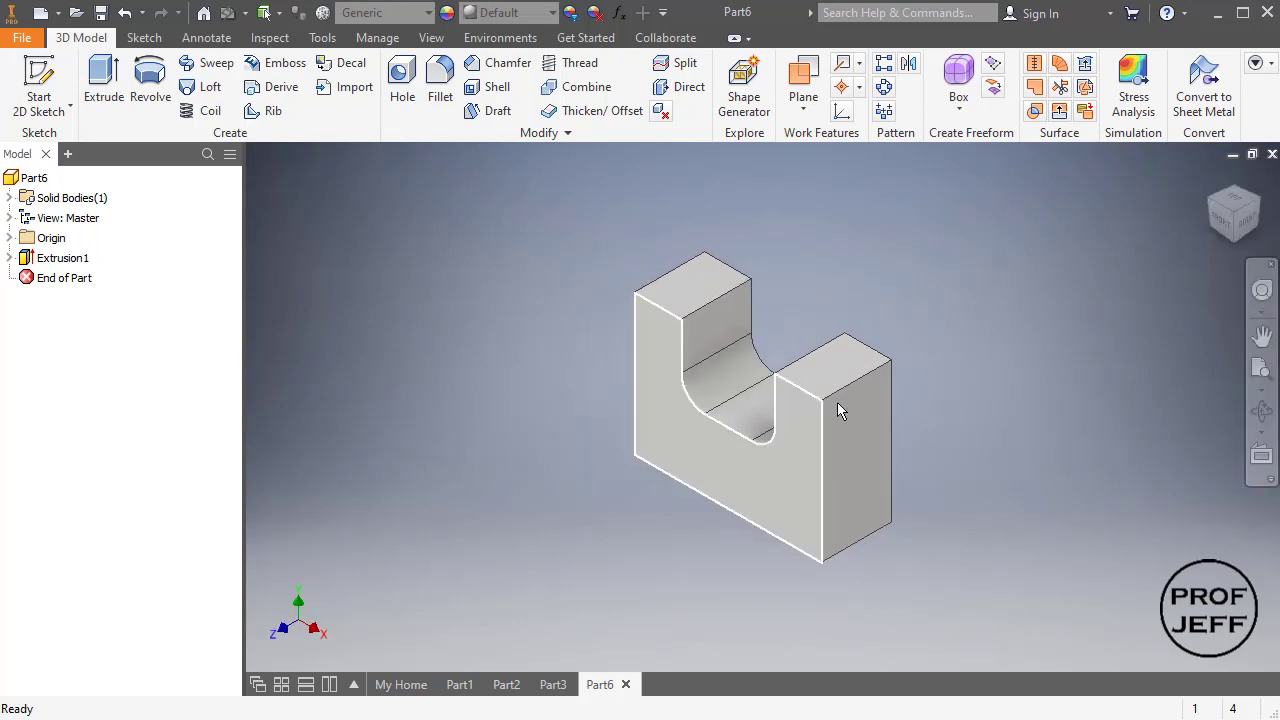
left_click(1261, 370)
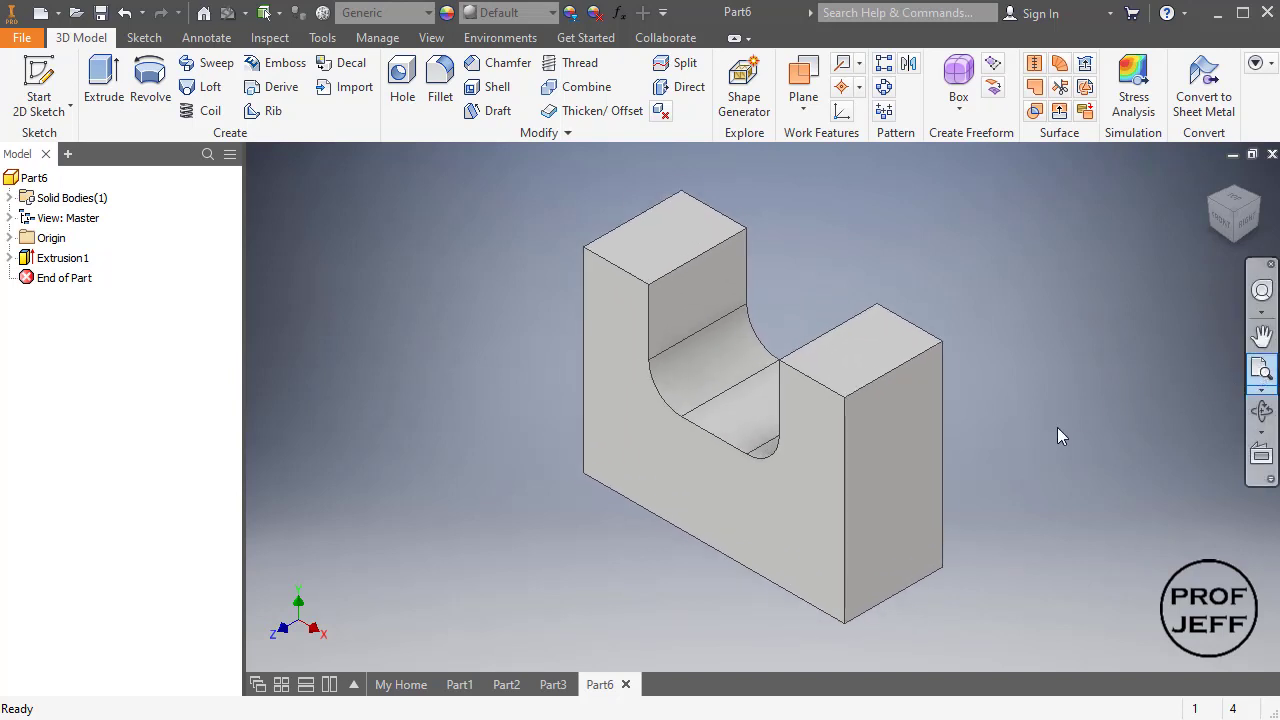